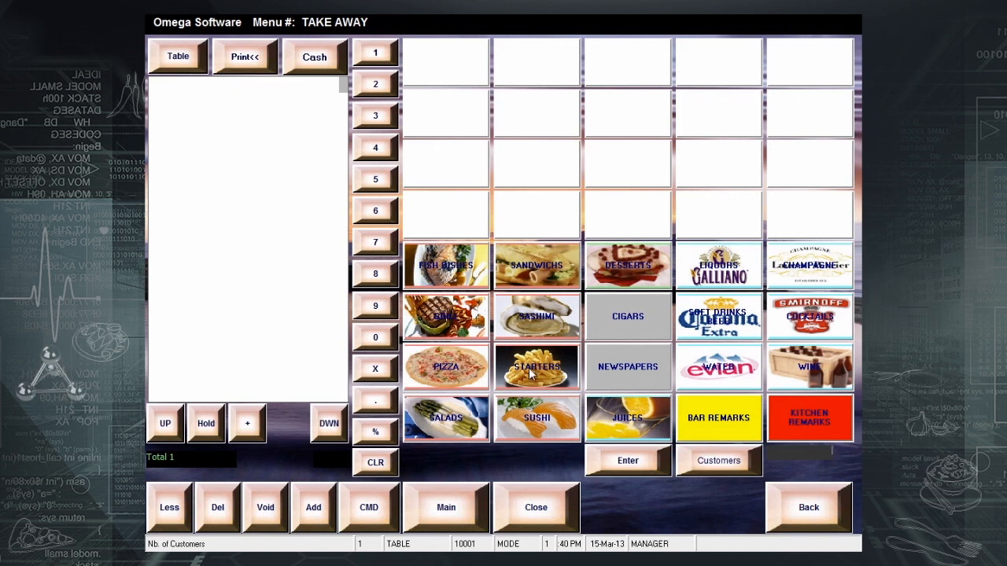
- Ring up a take-away order of one Steak Sub and one Coke, and settle it in cash
left_click(537, 269)
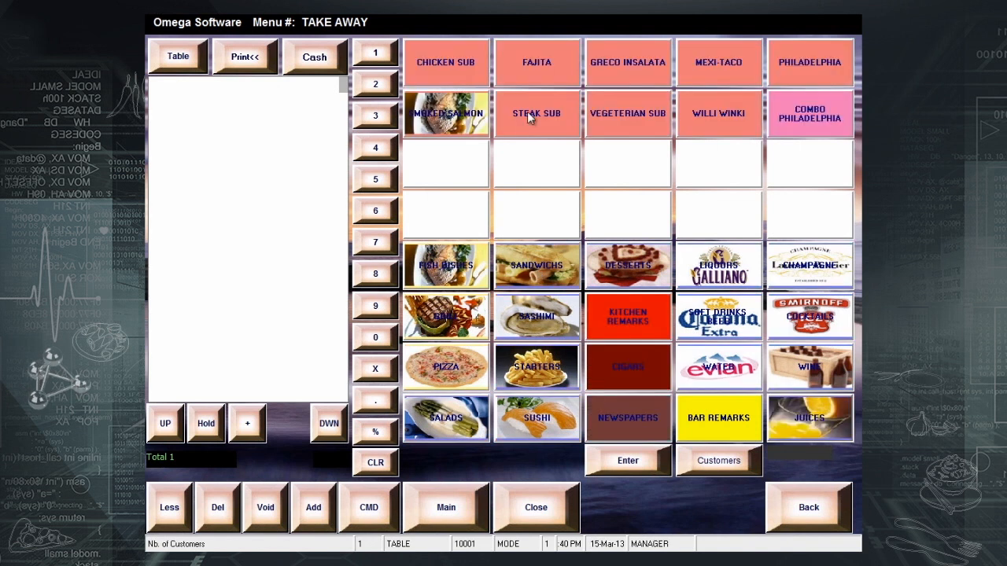
left_click(530, 114)
left_click(741, 327)
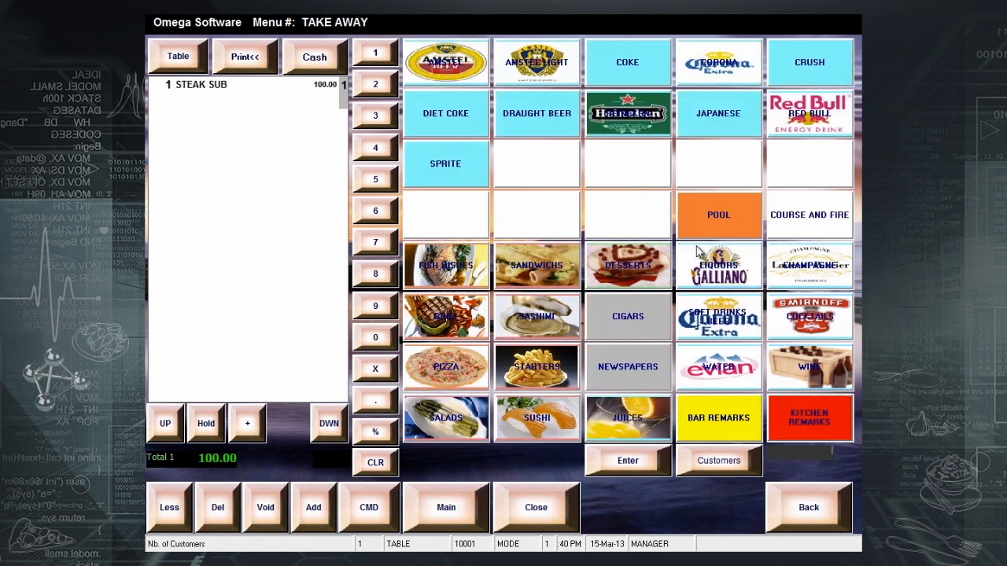
left_click(641, 66)
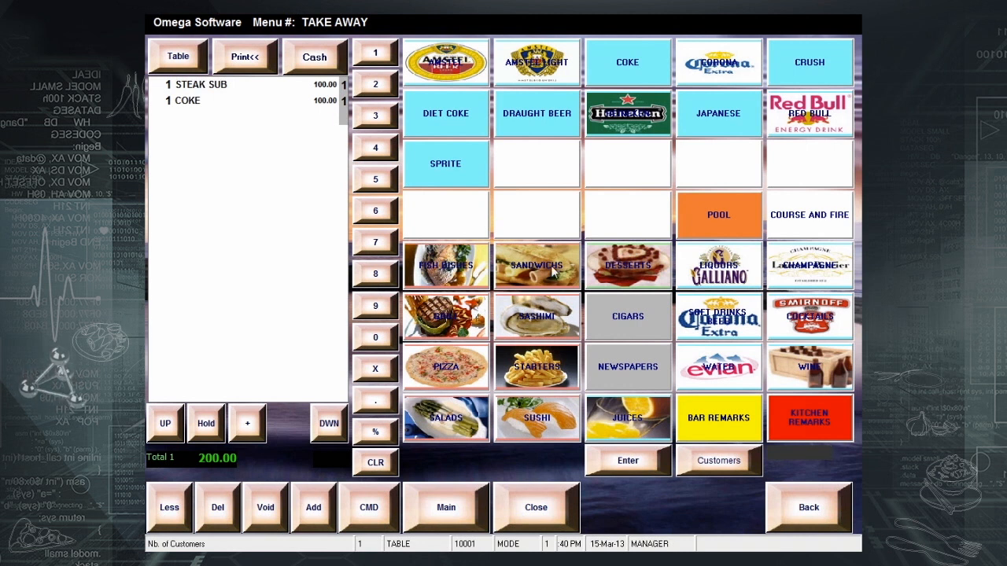
left_click(338, 62)
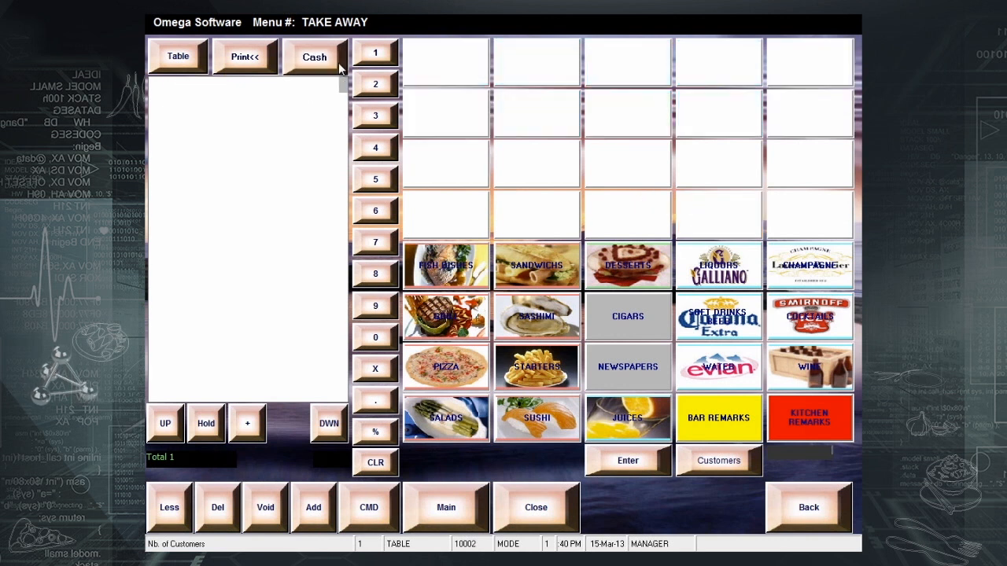
- Ring up a take-away order of one Willi Winki and one Grape Juice, and settle it in cash
left_click(503, 265)
left_click(708, 115)
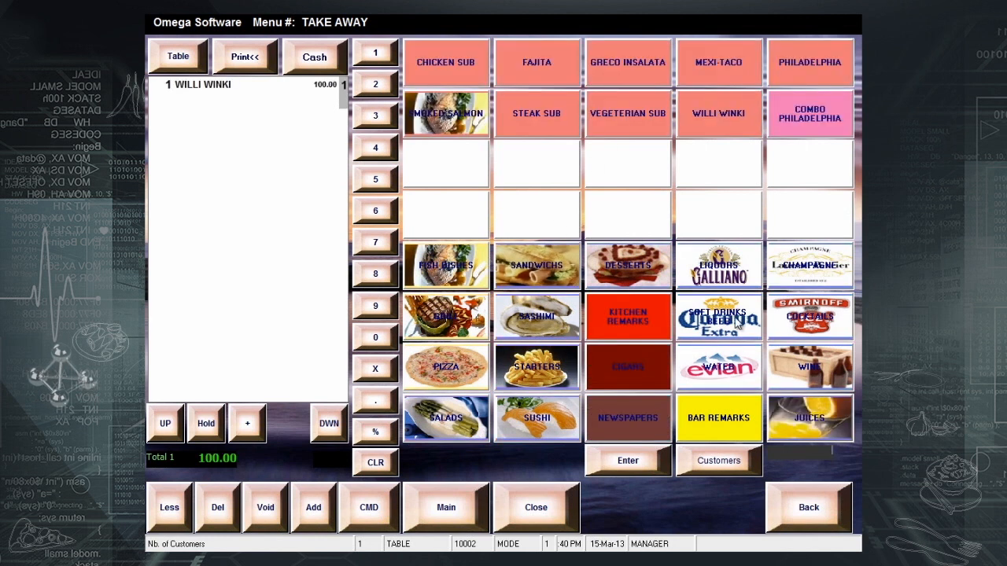
left_click(812, 422)
left_click(419, 72)
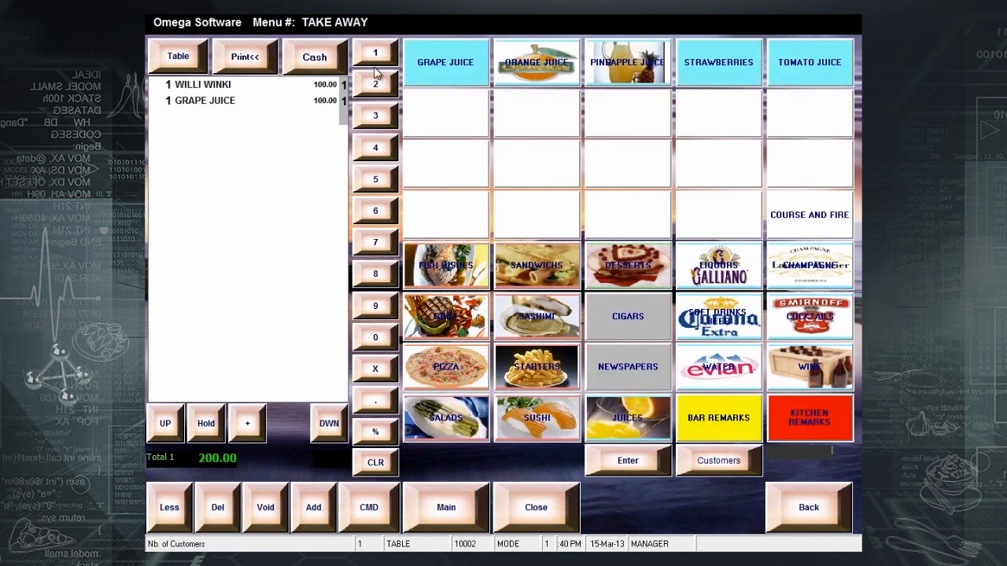
left_click(317, 58)
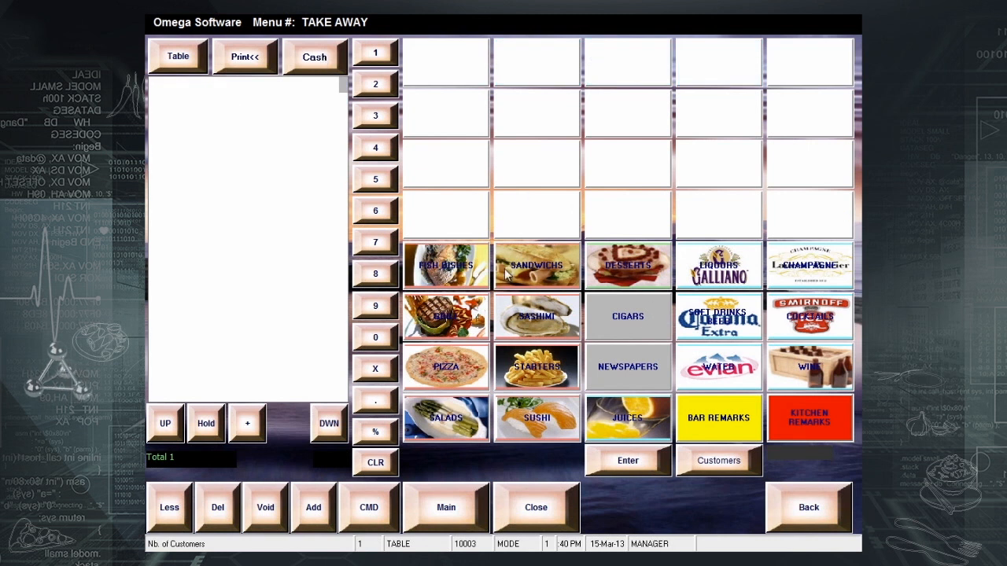
- Enter one Bresaola pizza and one Small Water in the new take-away order
left_click(472, 356)
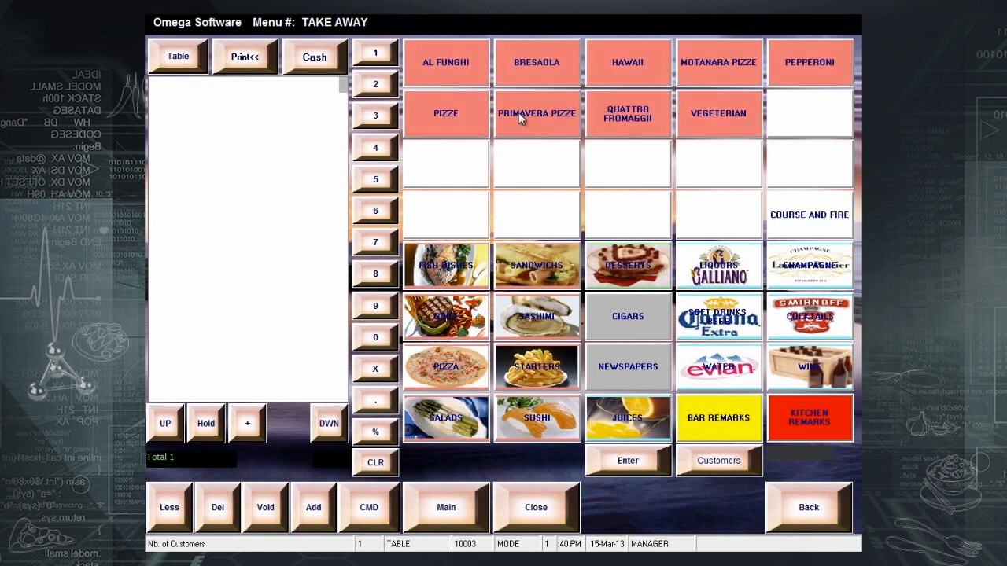
left_click(532, 68)
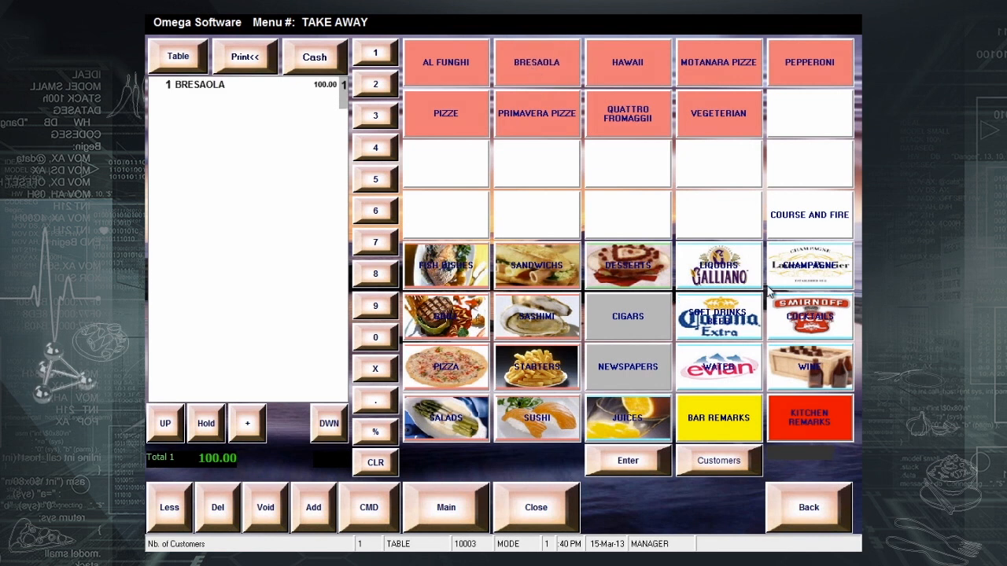
left_click(719, 384)
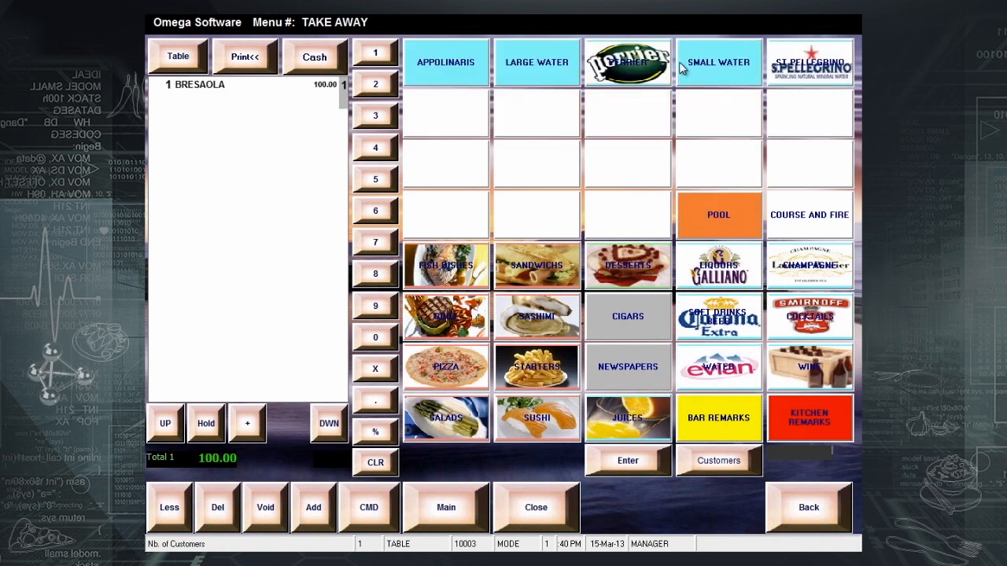
left_click(708, 69)
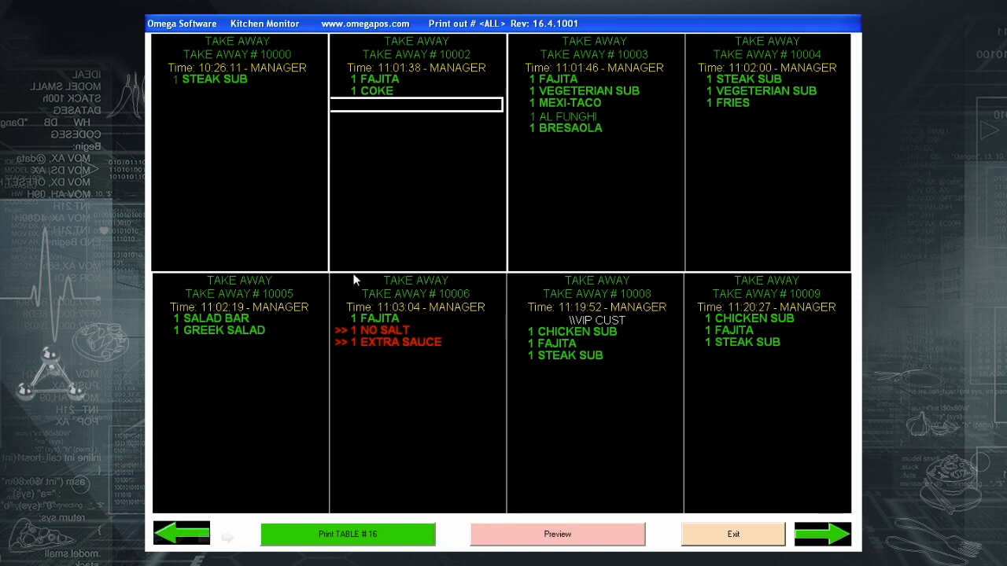
- Select the first take-away order on the kitchen monitor
left_click(239, 153)
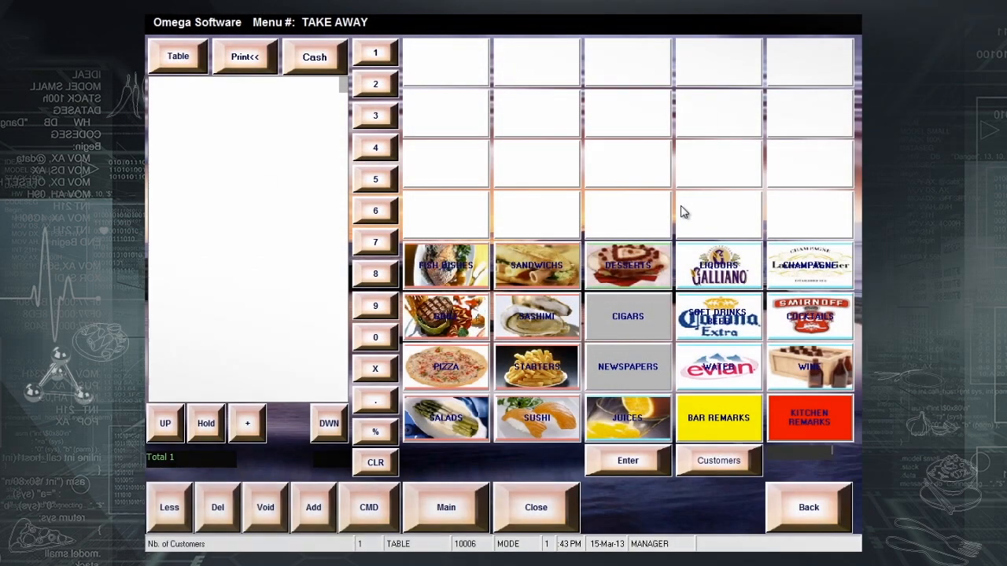
- Enter a take-away order of Steak Sub, Vegeterian Sub and Greco Insalata, and close it with Master Card payment
left_click(551, 254)
left_click(570, 117)
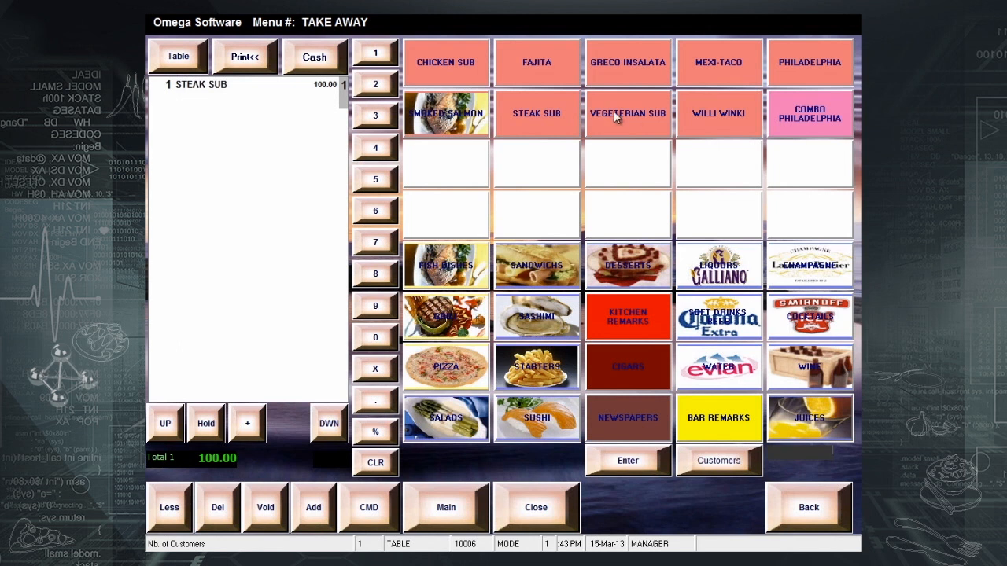
left_click(614, 111)
left_click(641, 62)
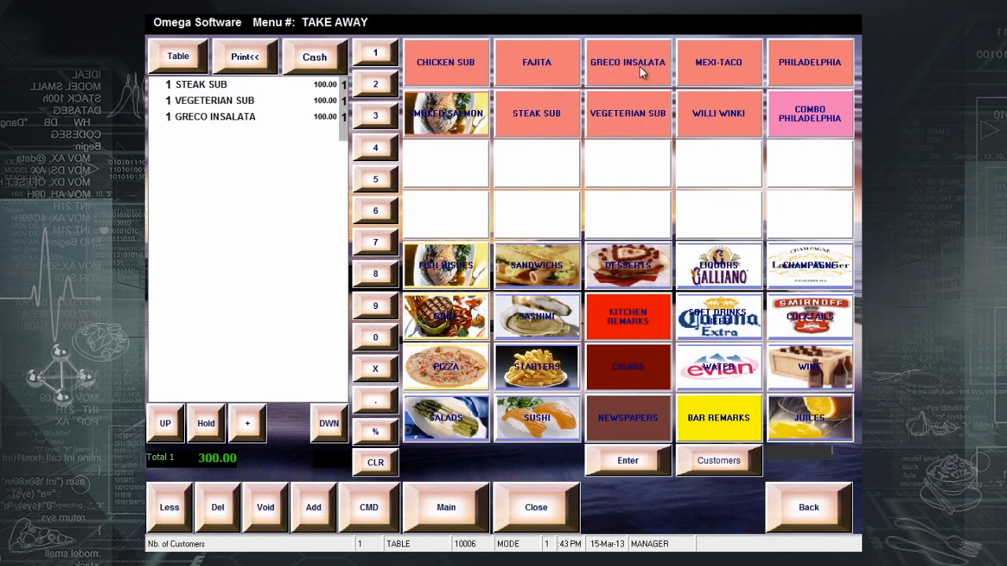
left_click(551, 509)
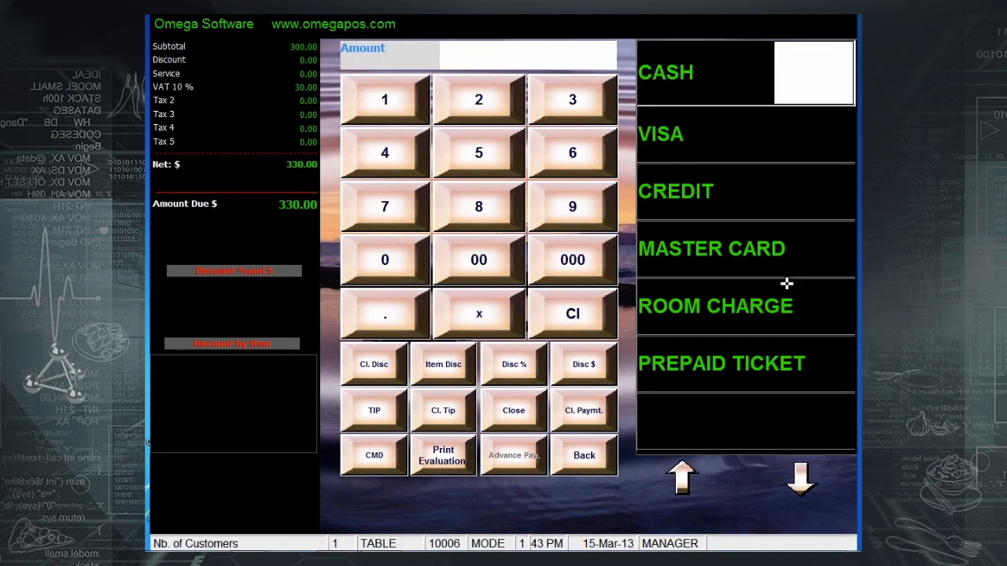
left_click(827, 251)
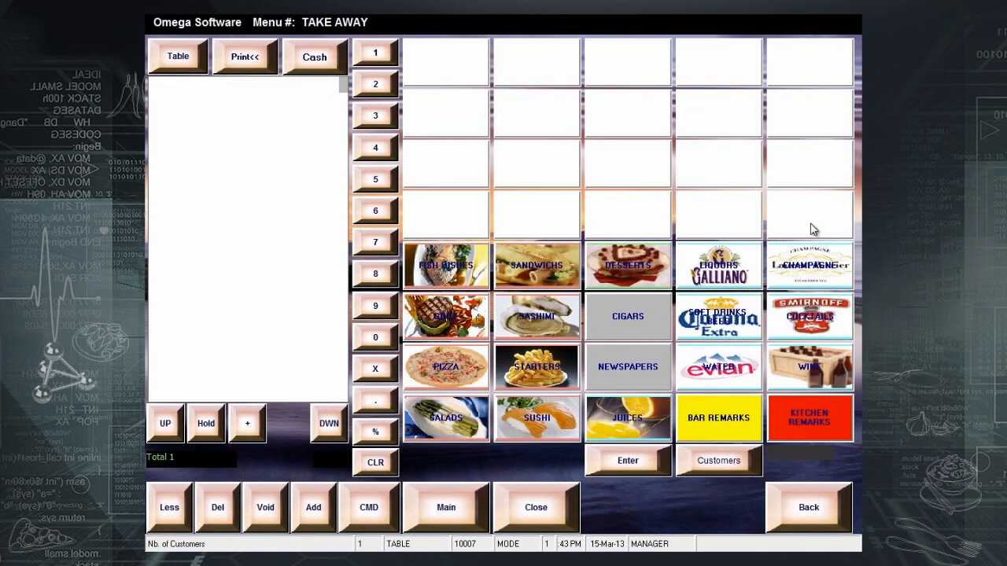
- Enter one Steak Sub, one Vegeterian Sub and one Mexi-Taco in the new take-away order
left_click(568, 269)
left_click(555, 122)
left_click(616, 126)
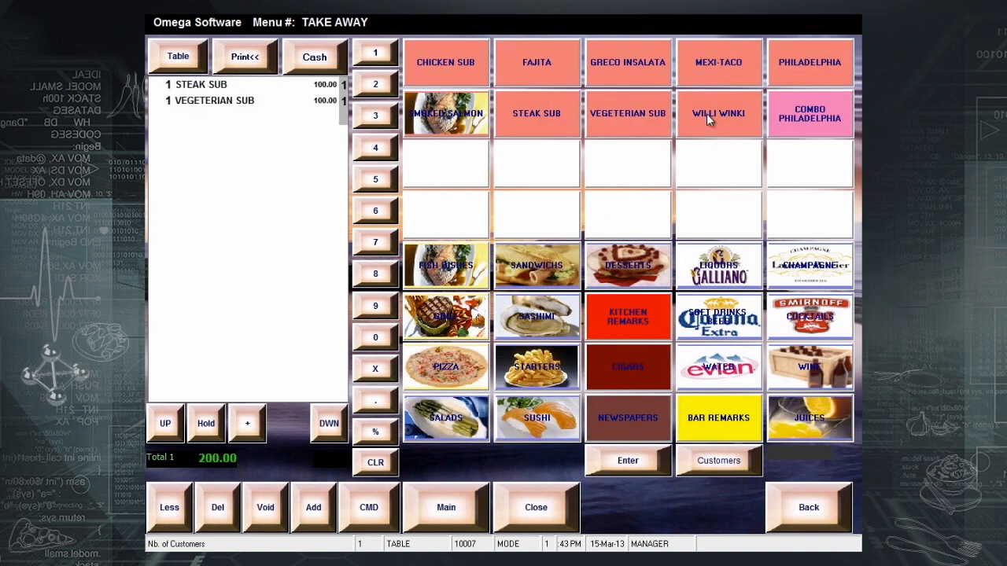
left_click(713, 66)
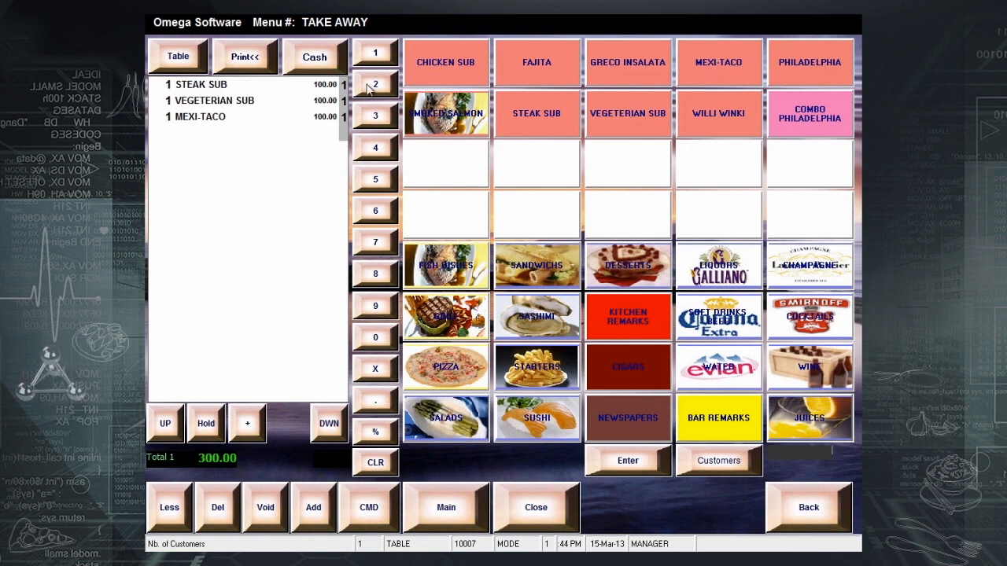
- Transfer the take-away order to table 1 with 2 customers and send the order
left_click(191, 59)
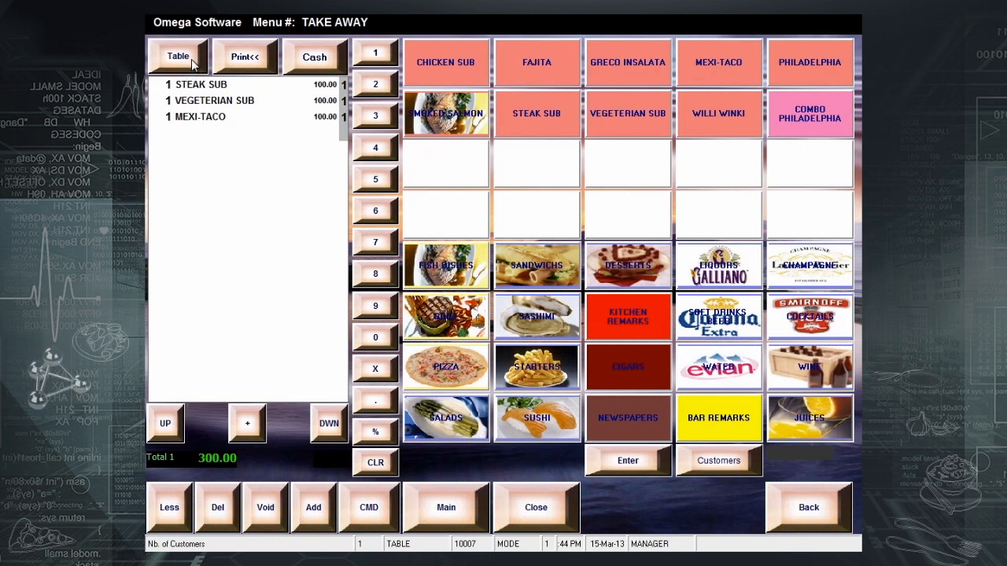
left_click(417, 175)
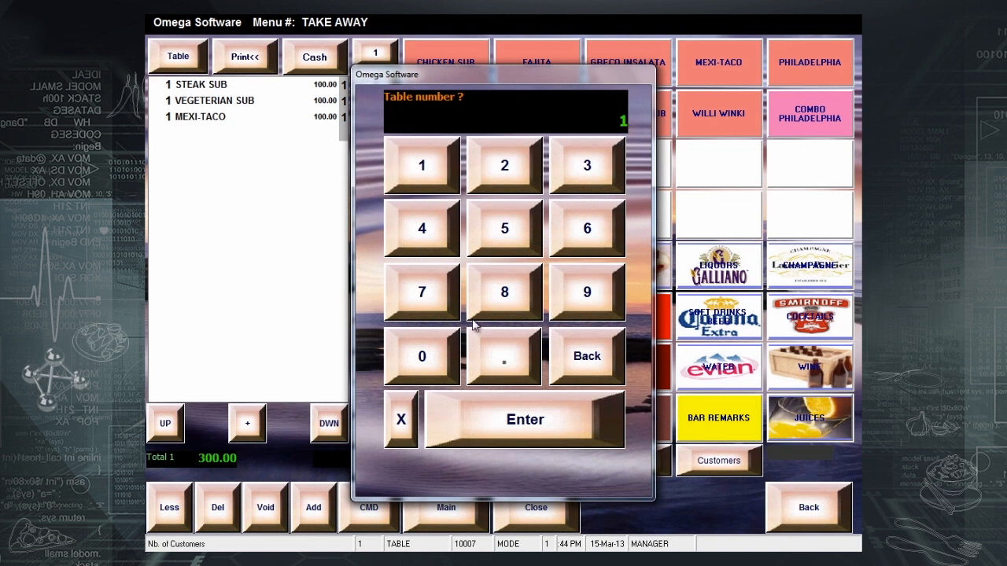
left_click(488, 417)
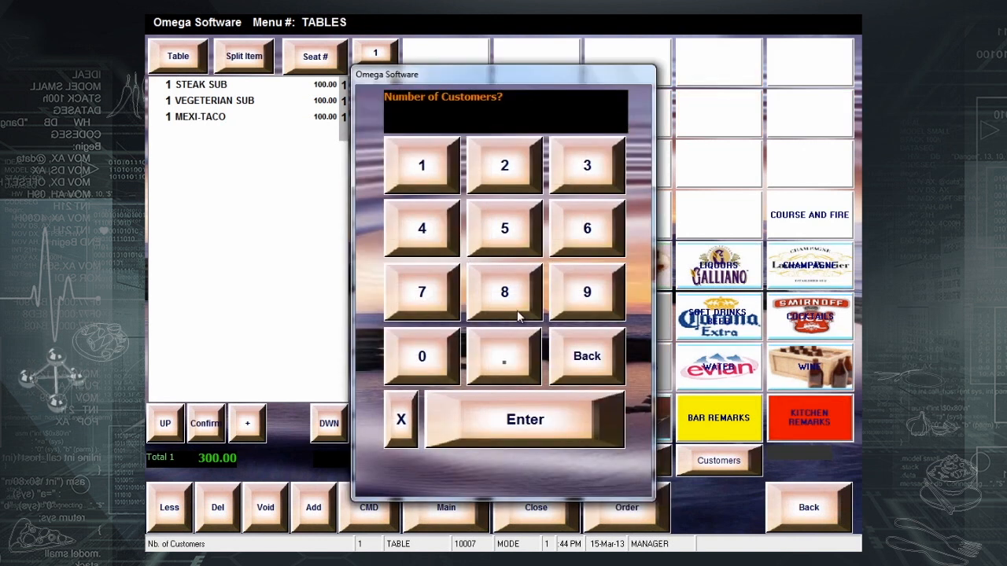
left_click(515, 422)
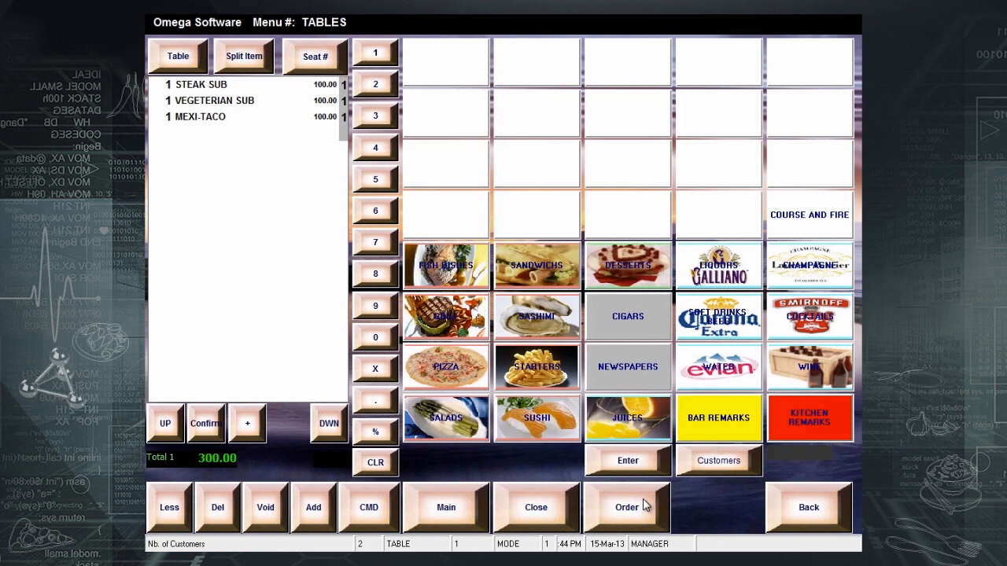
left_click(641, 507)
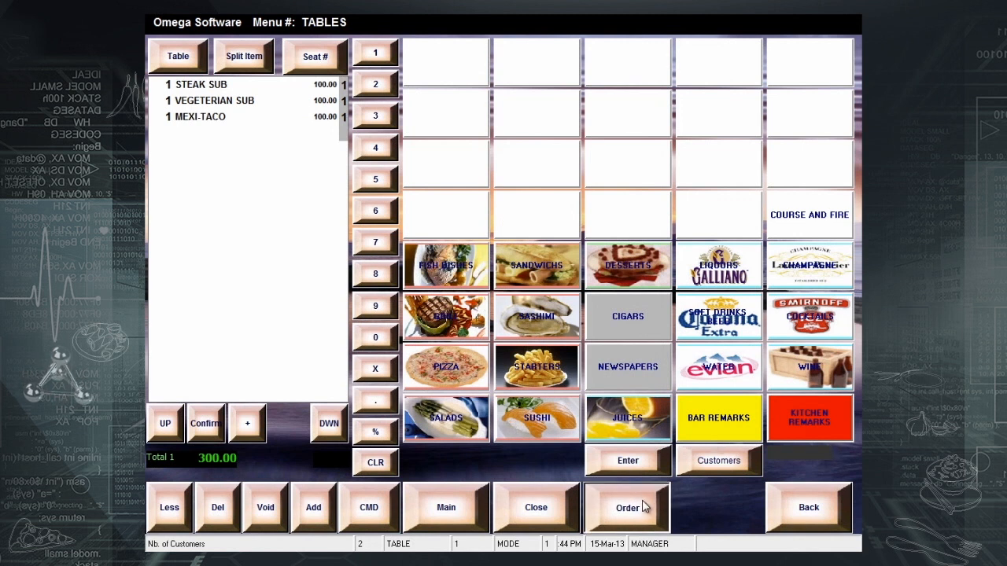
- Open table 1 from the open tables to review its ordered items, and return to the start screen
left_click(681, 181)
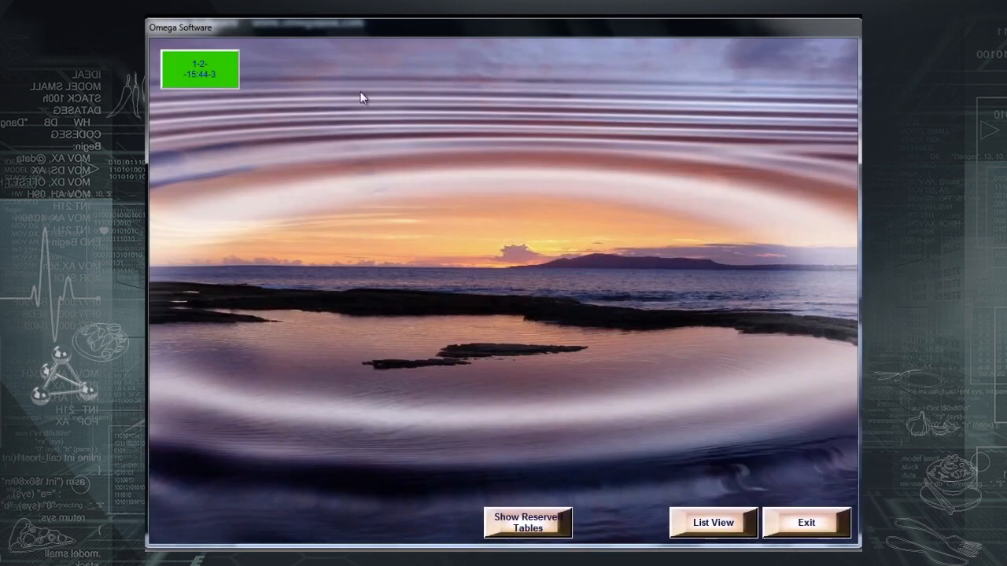
left_click(220, 69)
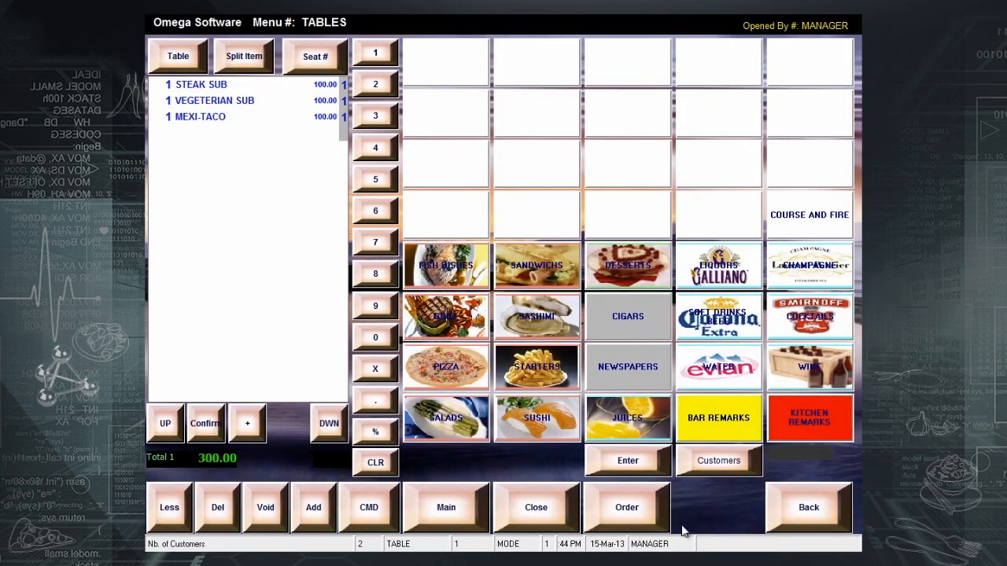
left_click(796, 523)
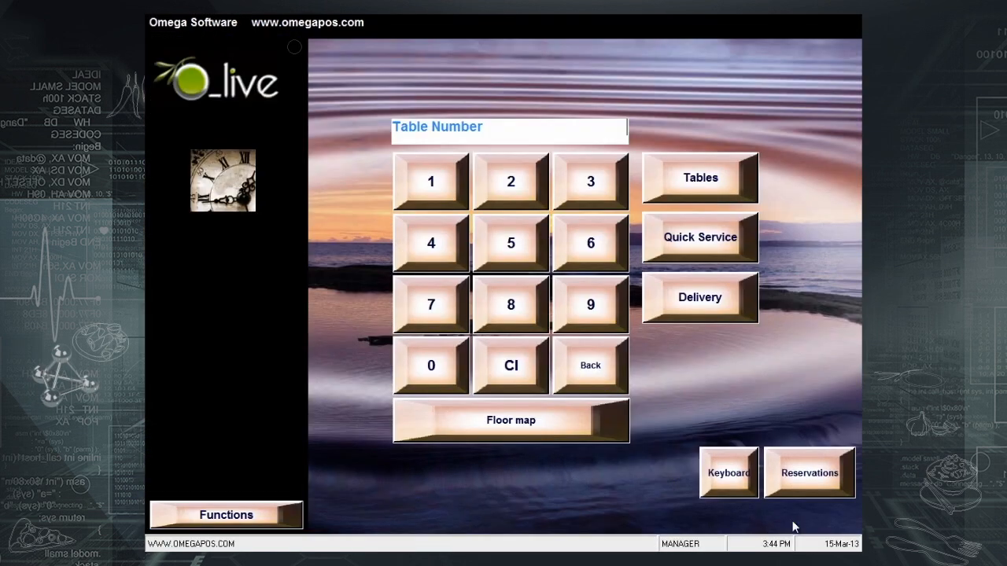
- Start a quick service order with Steak Sub, Fajita and Greco Insalata, and put it on hold
left_click(724, 234)
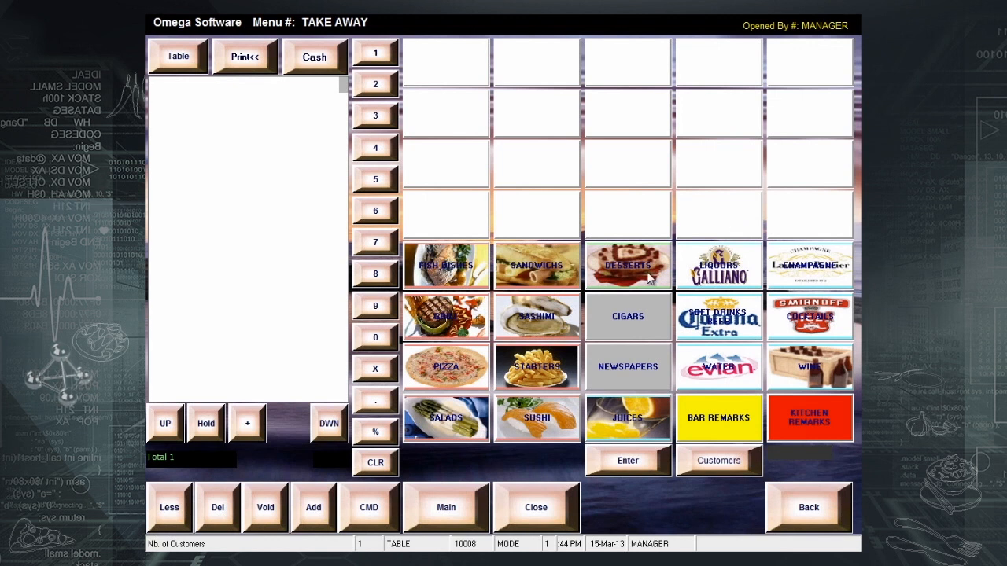
left_click(555, 277)
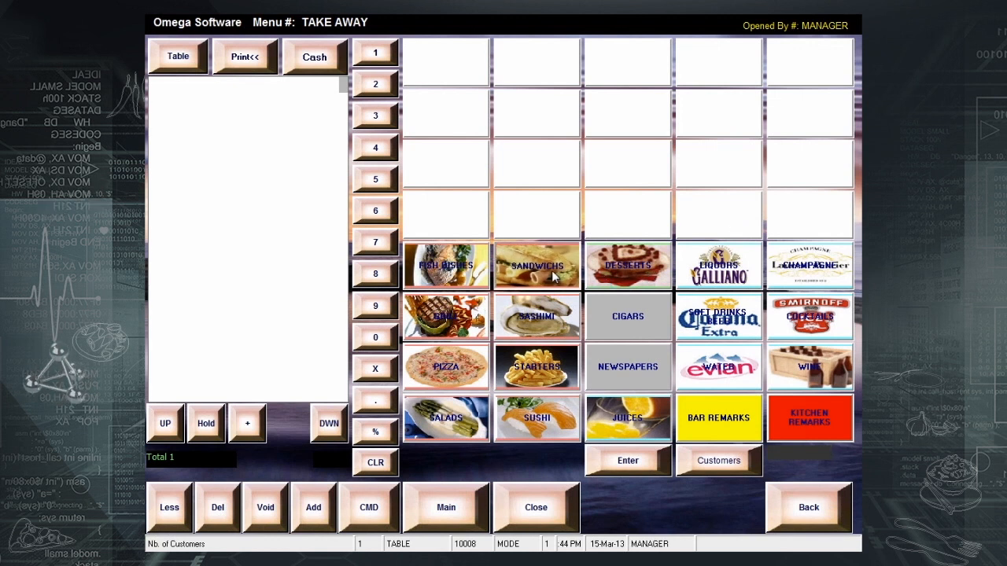
left_click(551, 119)
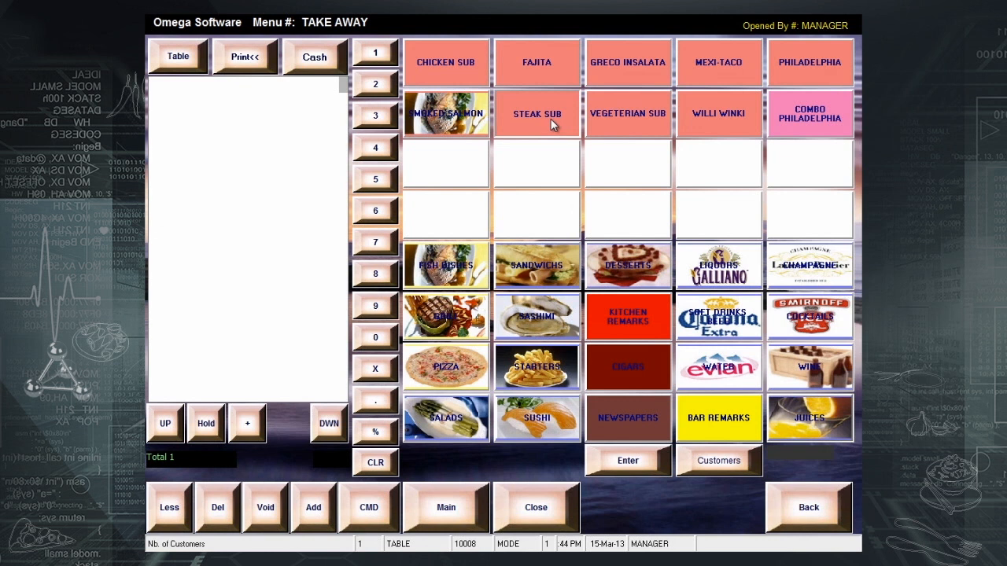
left_click(553, 61)
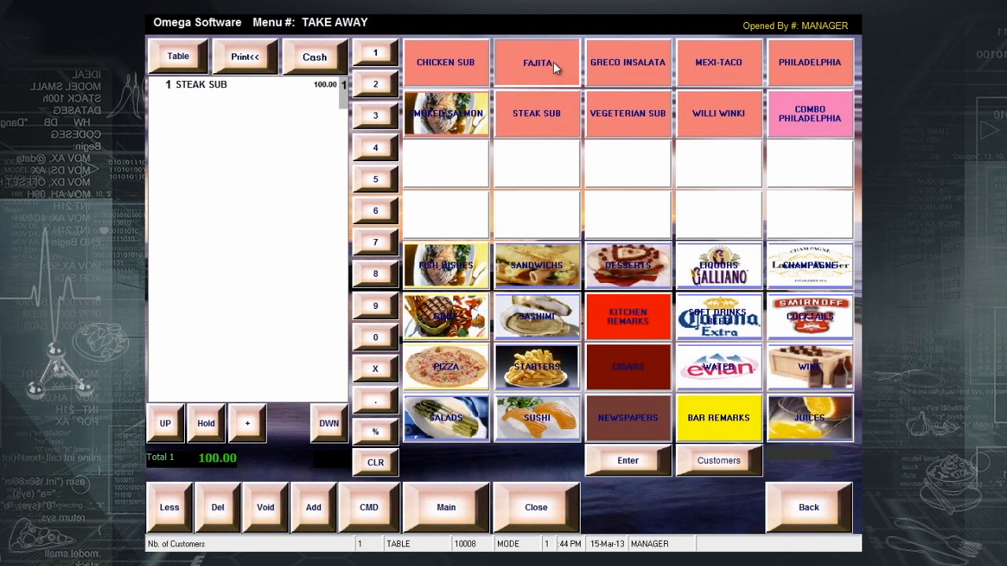
left_click(667, 73)
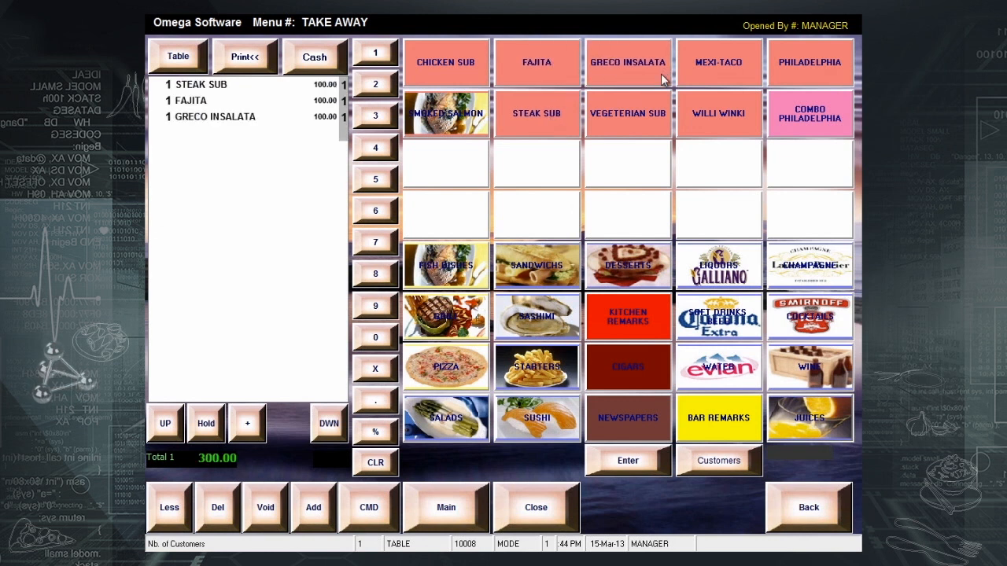
left_click(207, 423)
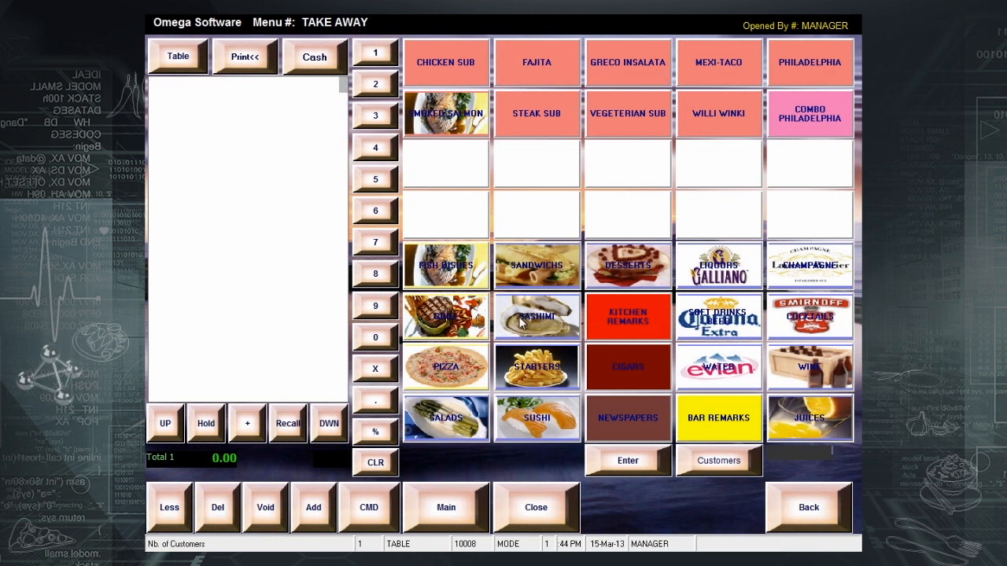
- Enter one Fries and one Al Funghi pizza as another take-away order, and put it on hold
left_click(524, 384)
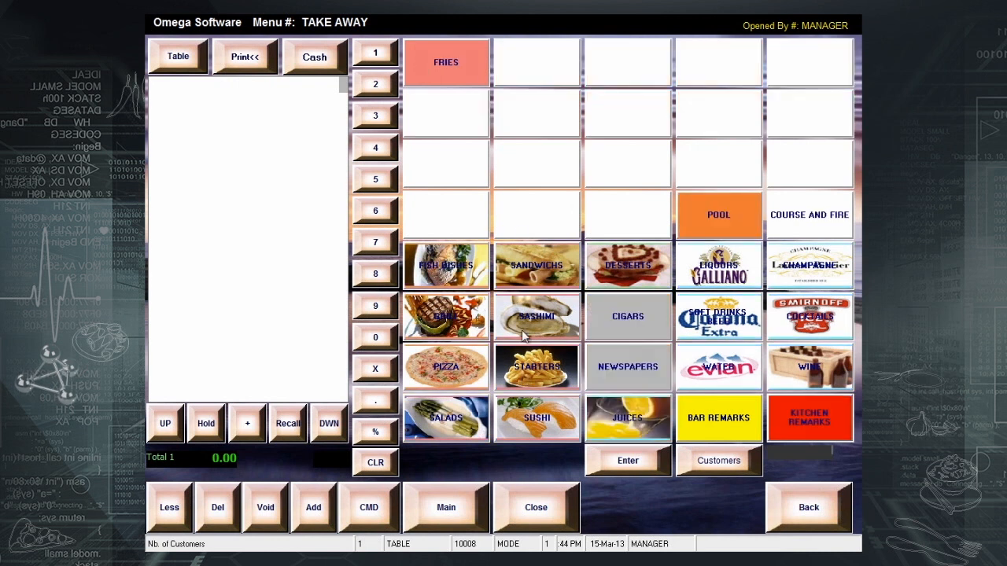
left_click(458, 70)
left_click(453, 367)
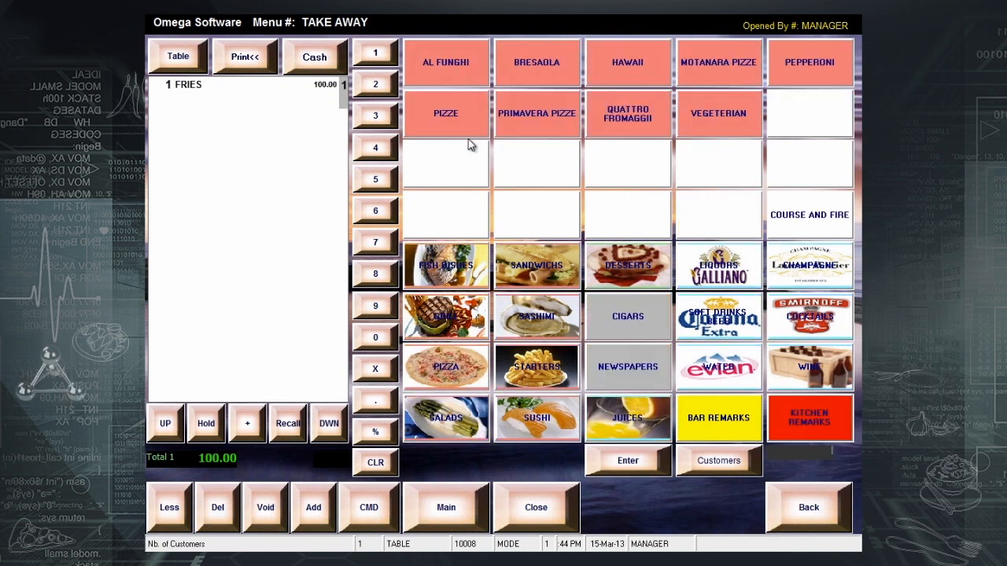
left_click(448, 60)
left_click(212, 424)
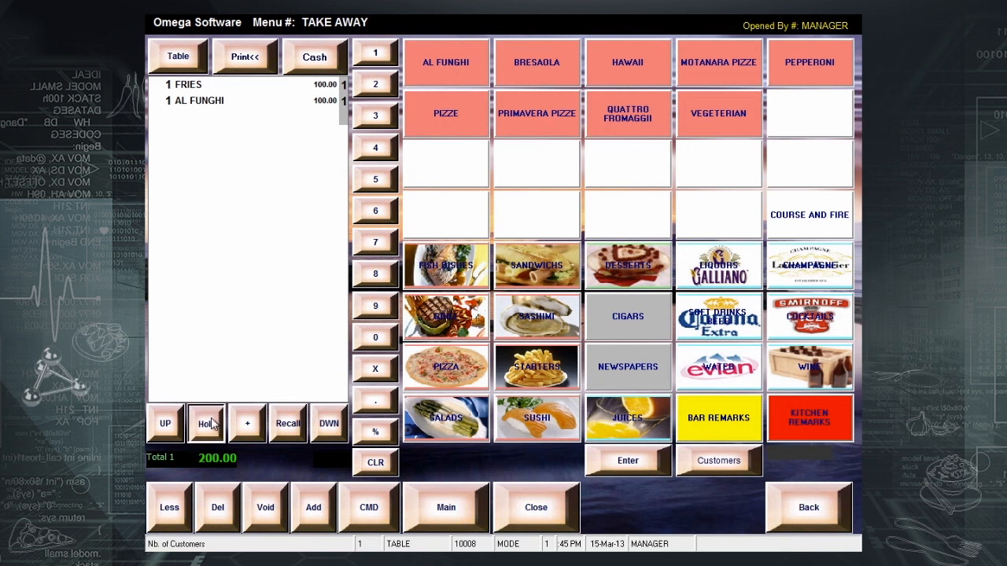
- Enter one Vegeterian Sub and one Steak Sub as a third take-away order, and put it on hold
left_click(522, 263)
left_click(621, 112)
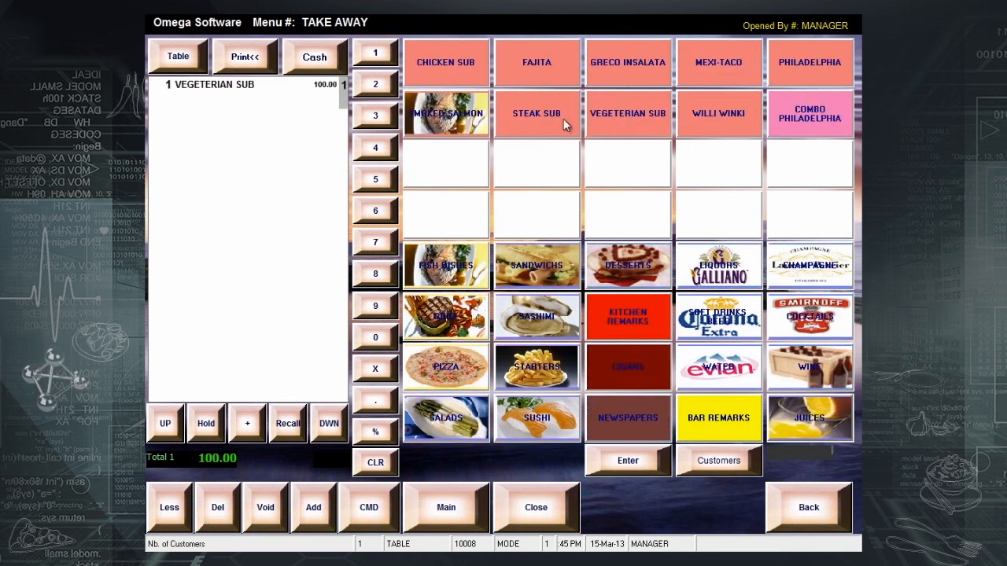
left_click(539, 118)
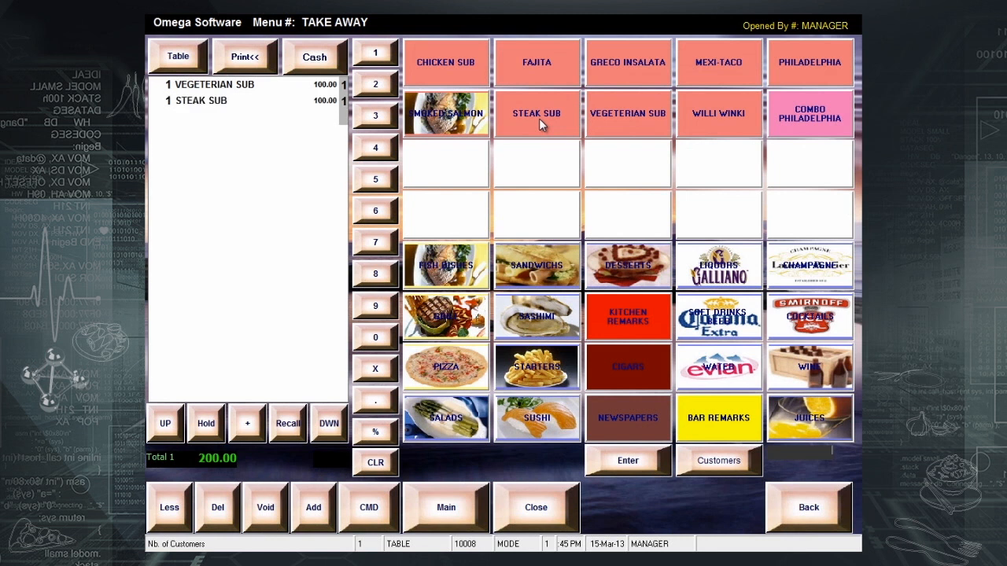
left_click(207, 425)
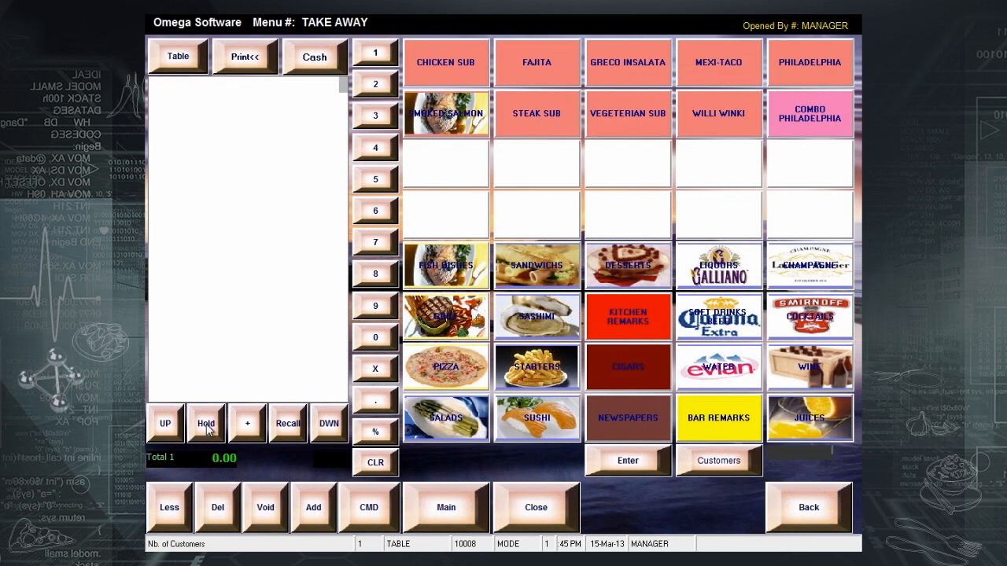
- Recall the first held order, containing Steak Sub, Fajita and Greco Insalata
left_click(288, 425)
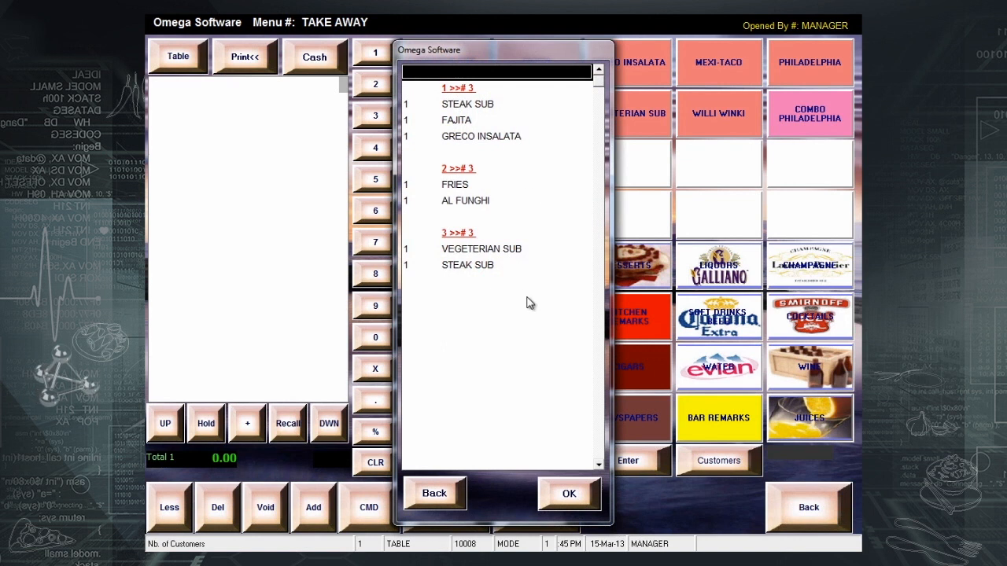
left_click(471, 90)
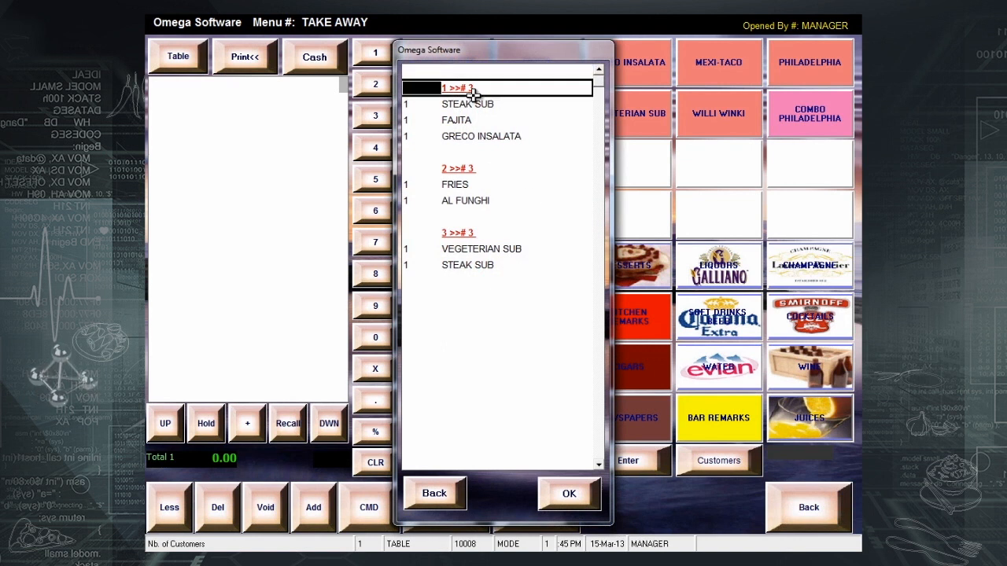
left_click(473, 105)
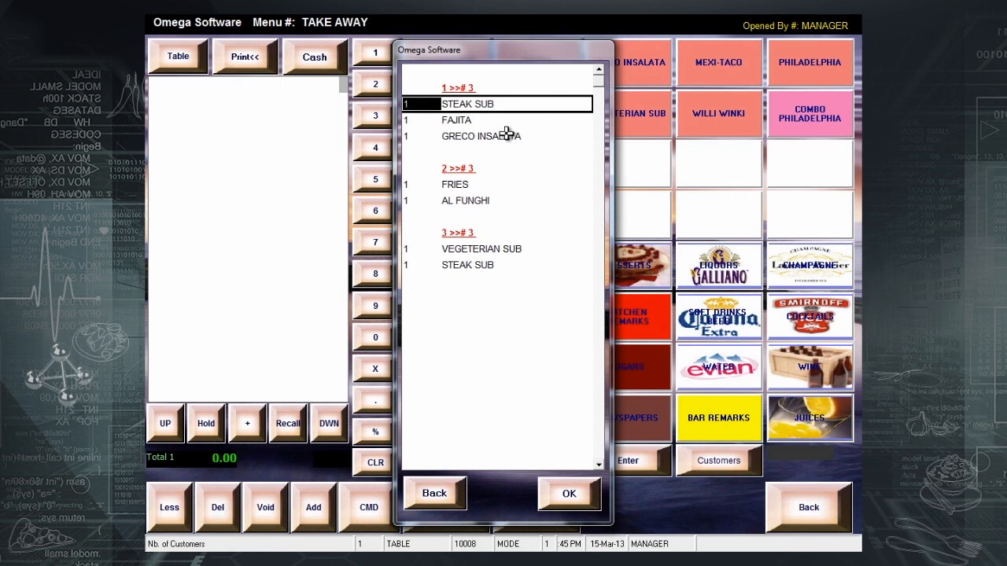
left_click(569, 499)
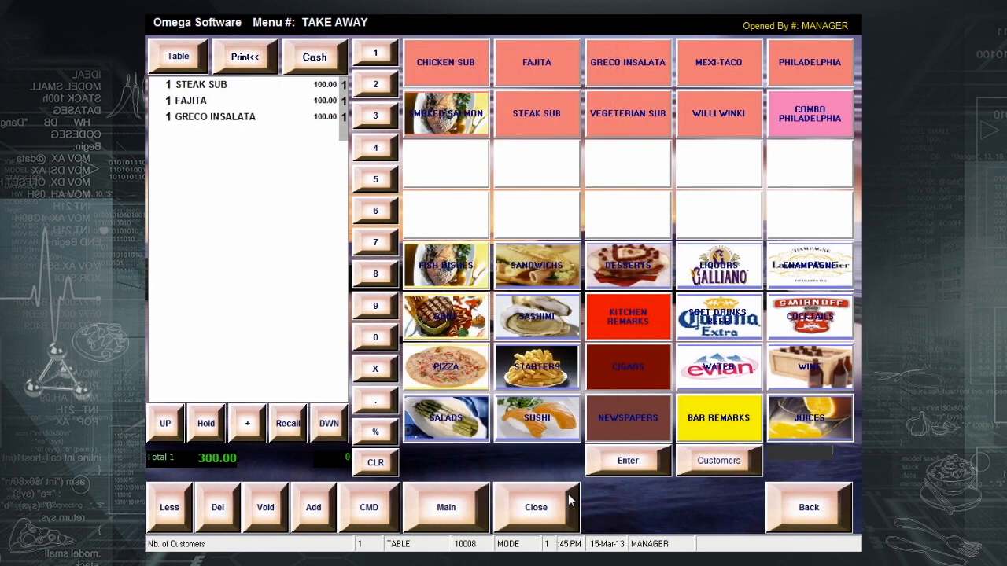
- Add one more Steak Sub to the recalled order and settle it in cash
left_click(552, 132)
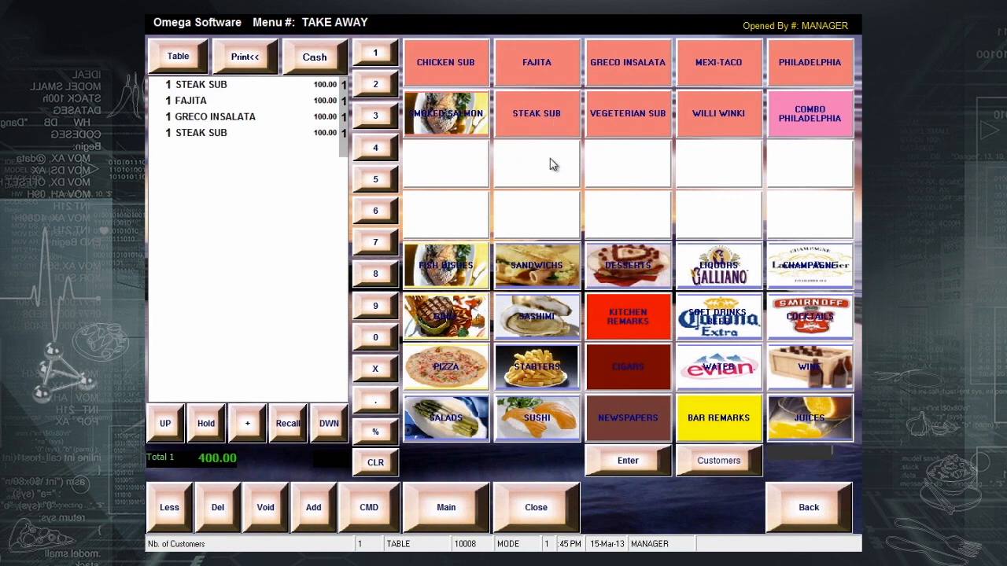
left_click(319, 56)
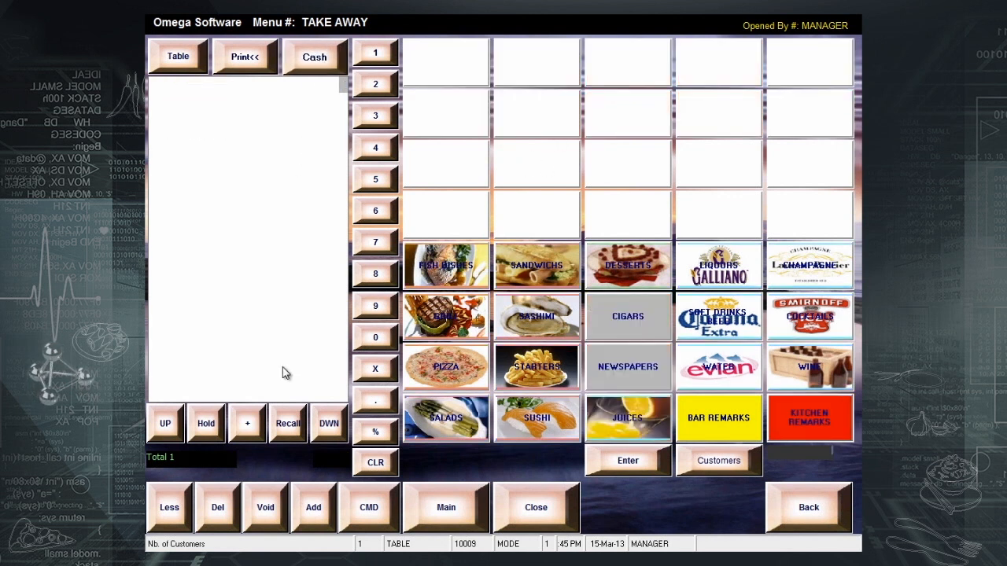
- Recall the held Fries and Al Funghi order and the held Vegeterian Sub and Steak Sub order, settling each in cash
left_click(288, 429)
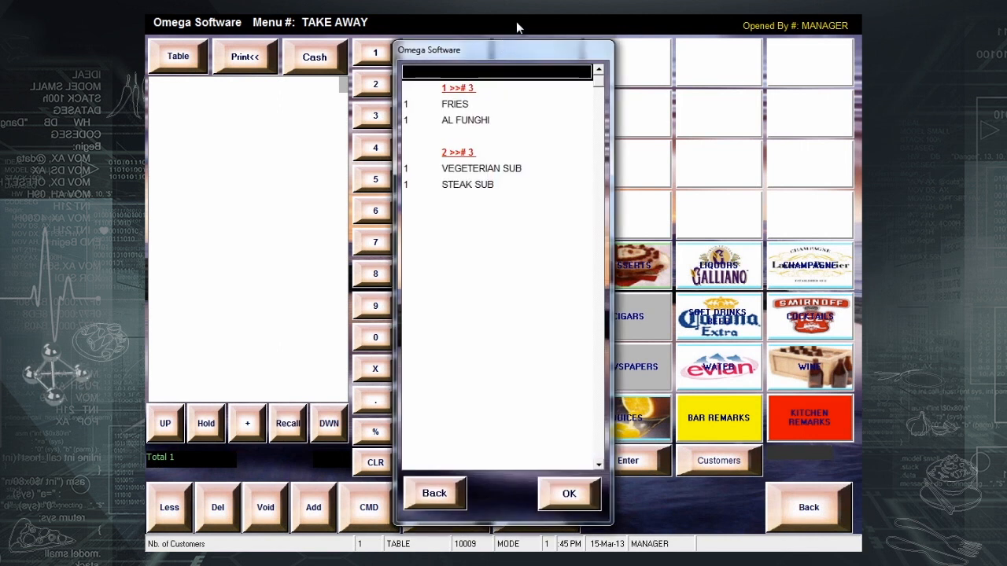
left_click(457, 104)
left_click(571, 507)
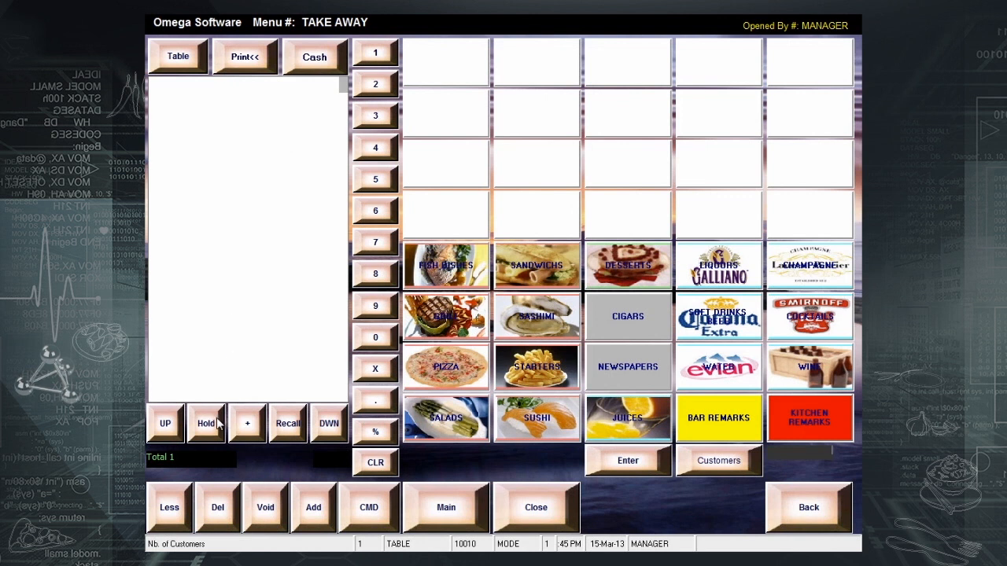
left_click(284, 425)
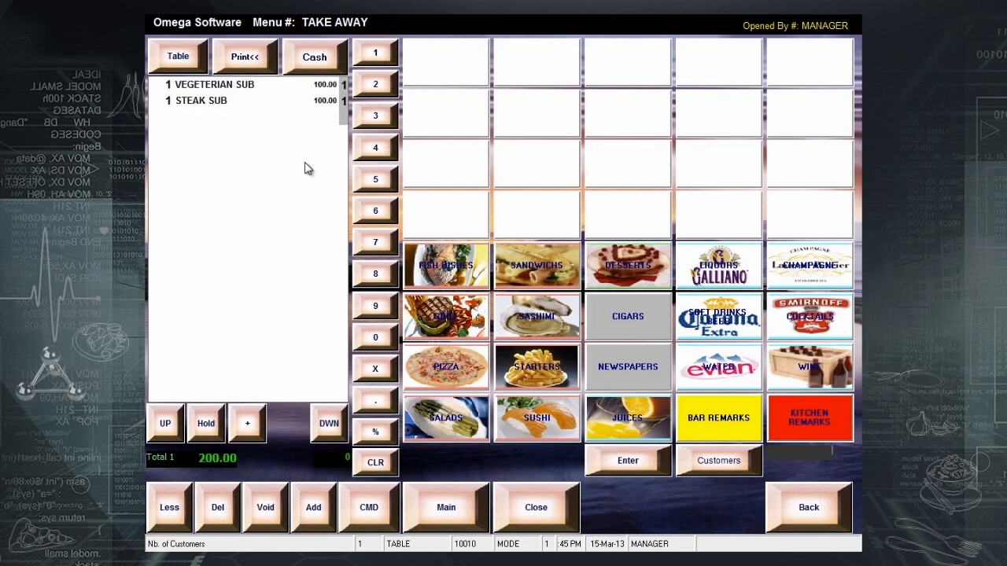
left_click(316, 59)
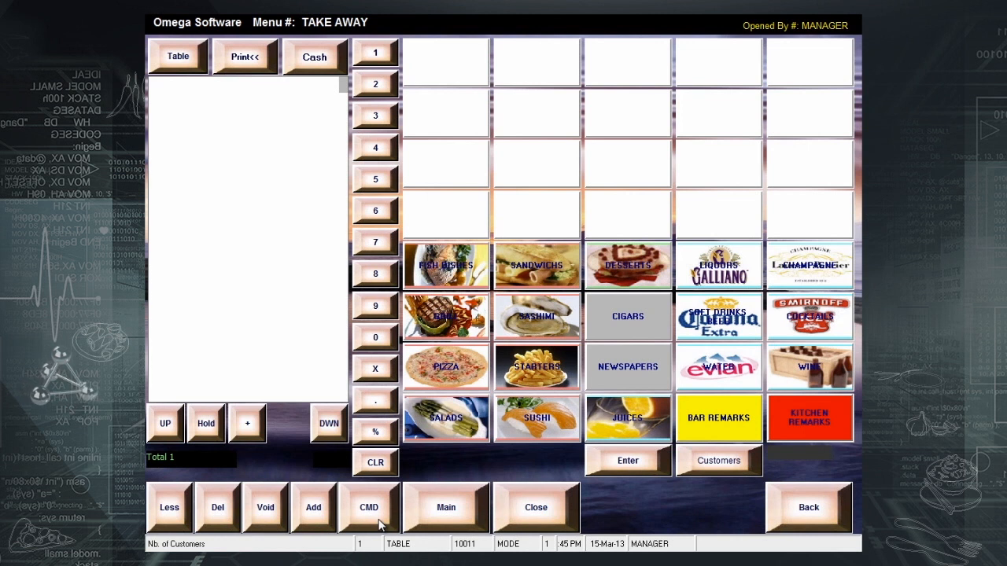
- Switch the Print / No Print command for receipts, and check its state in the command list
left_click(374, 518)
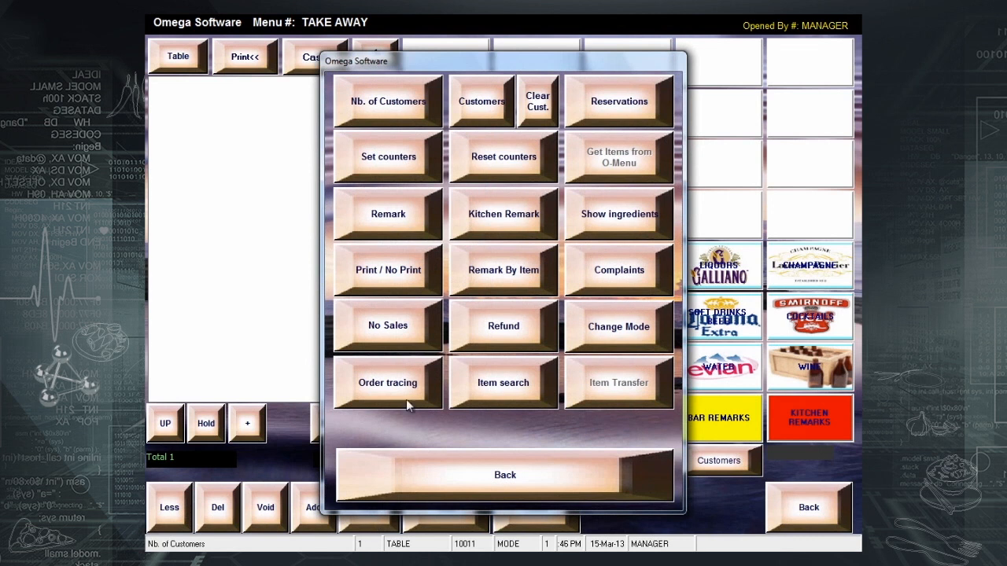
left_click(391, 271)
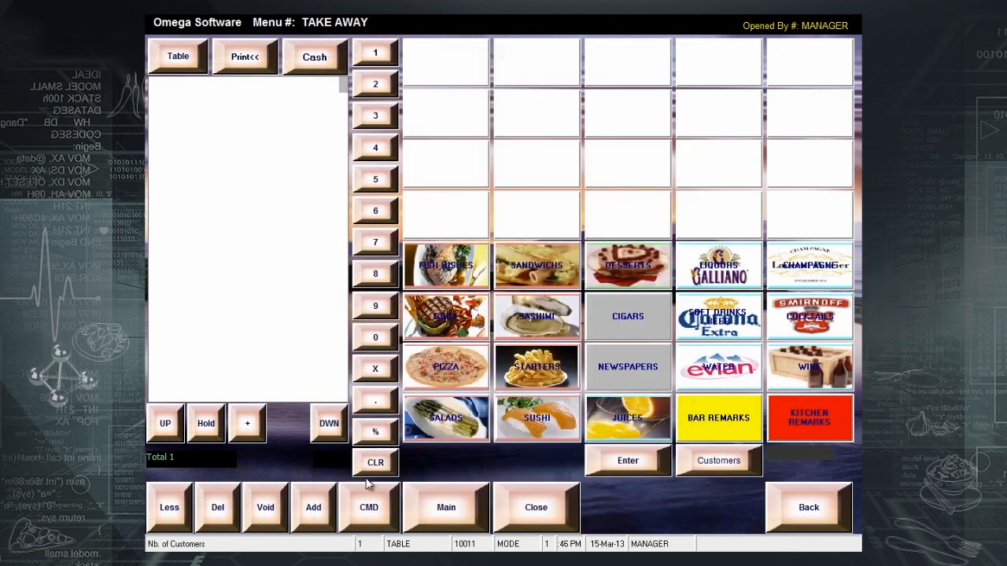
left_click(369, 510)
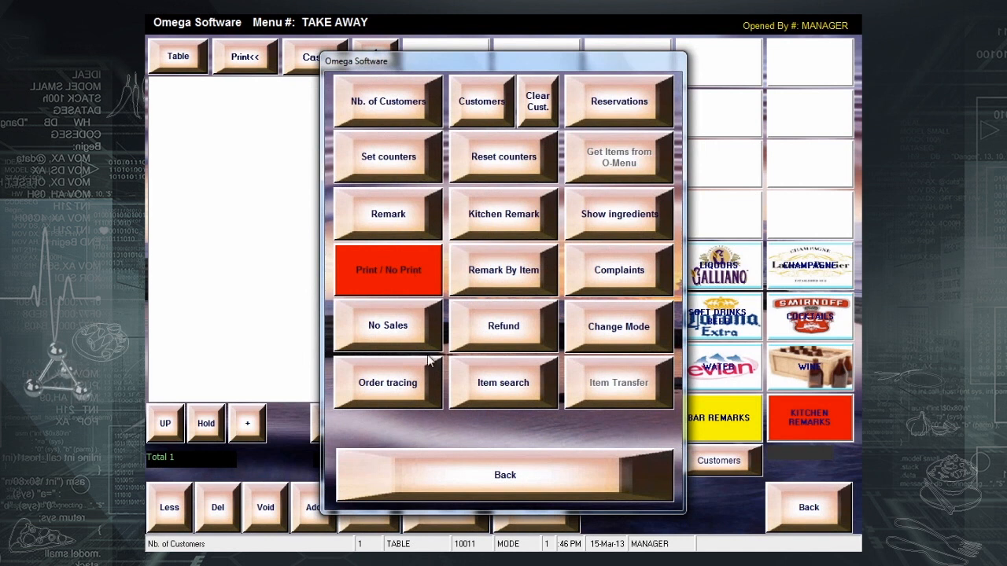
left_click(460, 482)
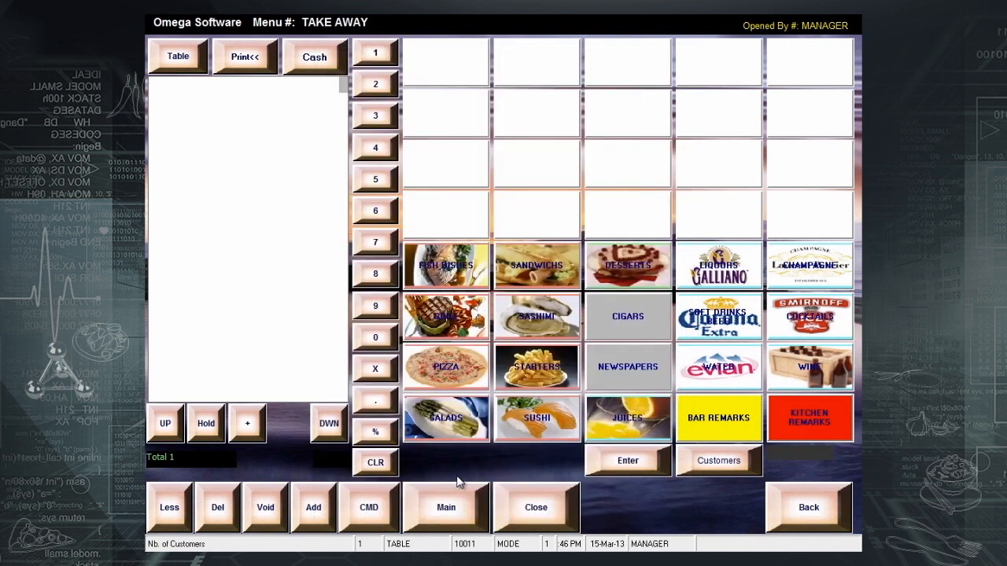
- Ring up one Steak Sub from the sandwiches and settle the order in cash
left_click(535, 265)
left_click(535, 114)
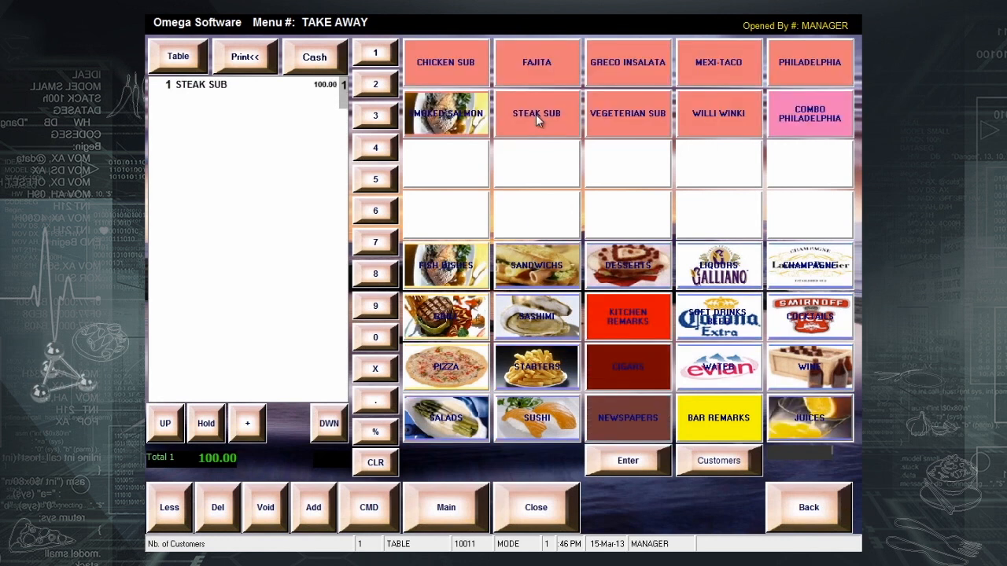
left_click(326, 56)
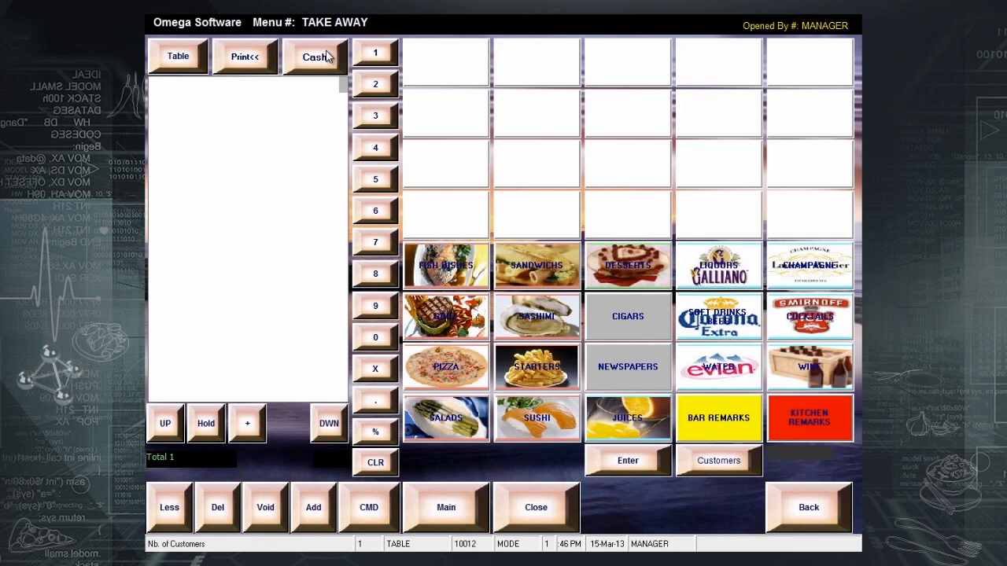
- Open the invoice preview of past sales and print the latest Steak Sub invoice
left_click(256, 62)
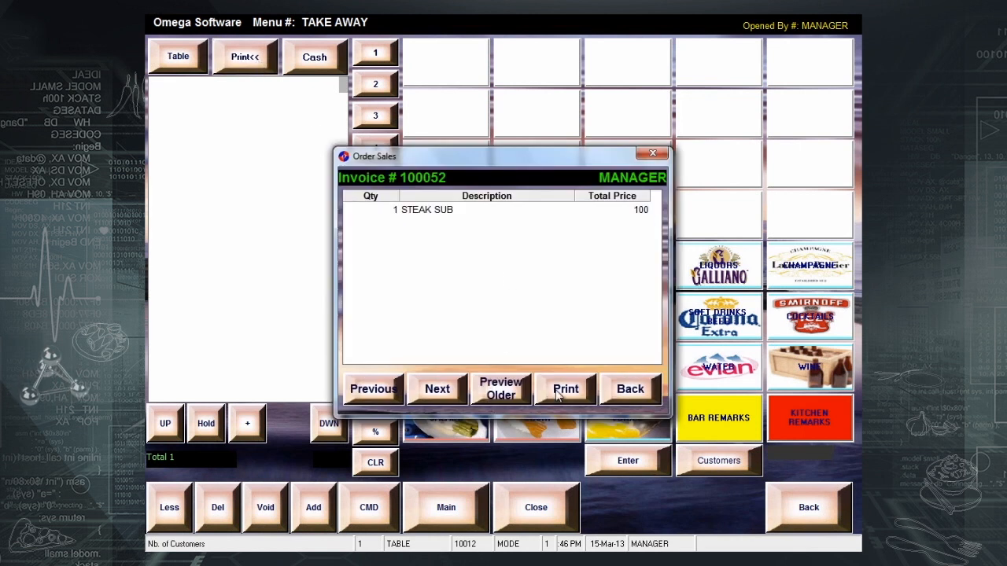
left_click(558, 395)
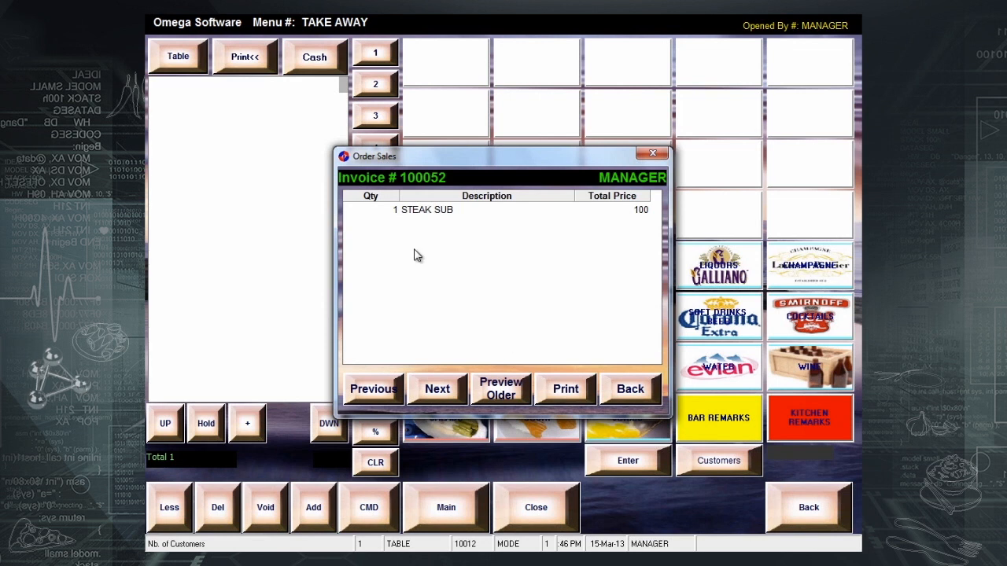
- Print the earlier invoice with Steak Sub, Fajita and Greco Insalata and the Fries and Al Funghi one, and leave the invoice preview
left_click(383, 398)
left_click(383, 397)
left_click(383, 397)
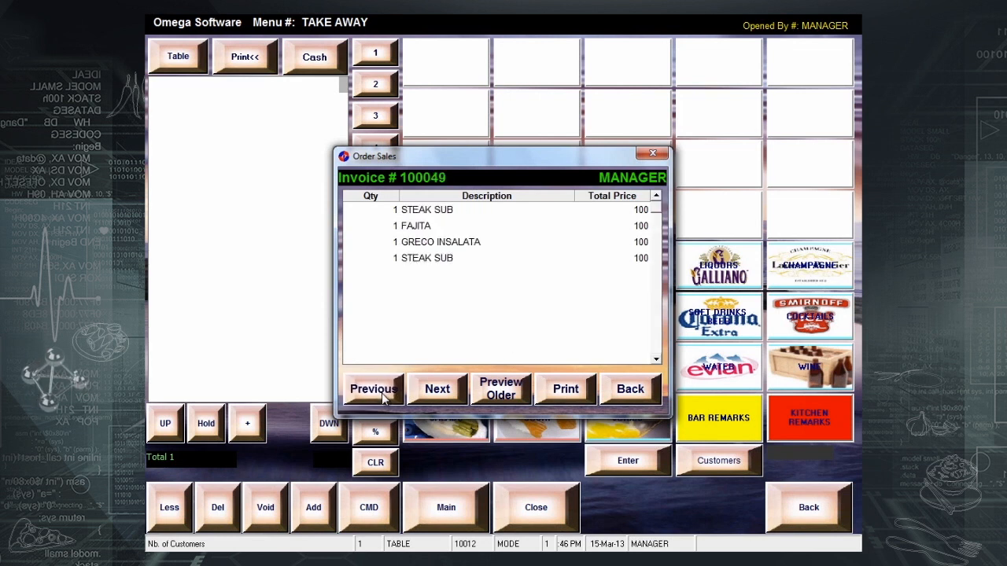
left_click(568, 396)
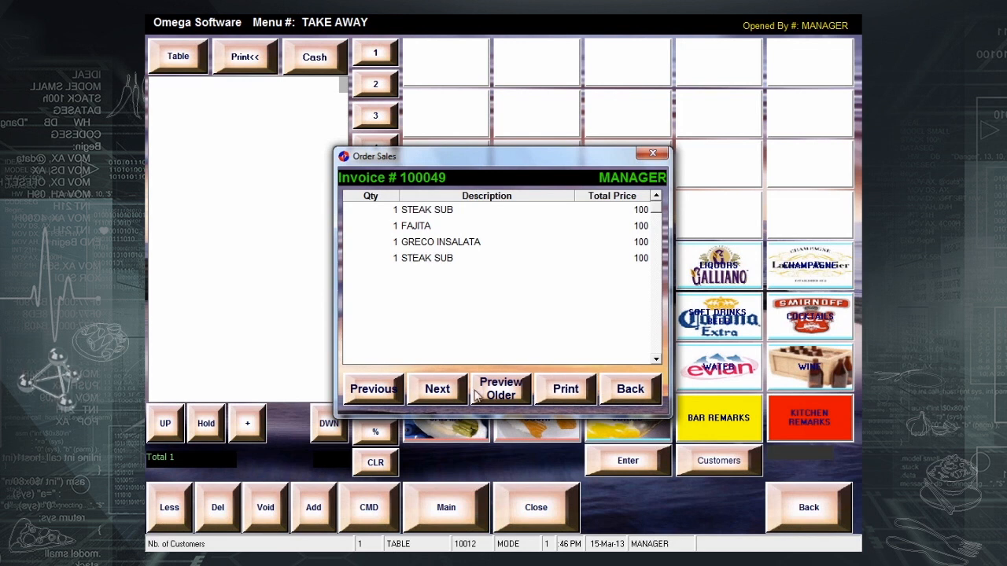
left_click(451, 394)
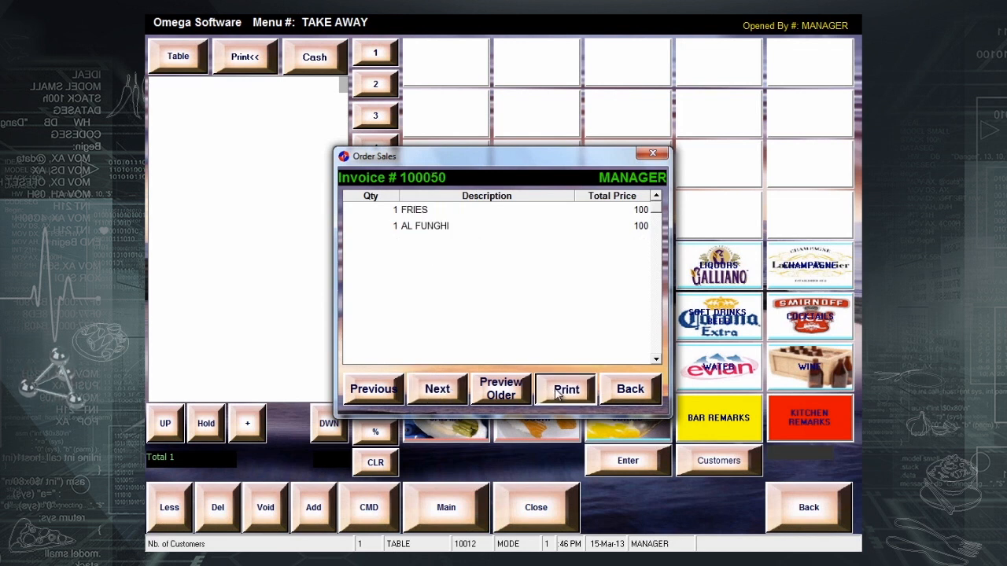
left_click(627, 399)
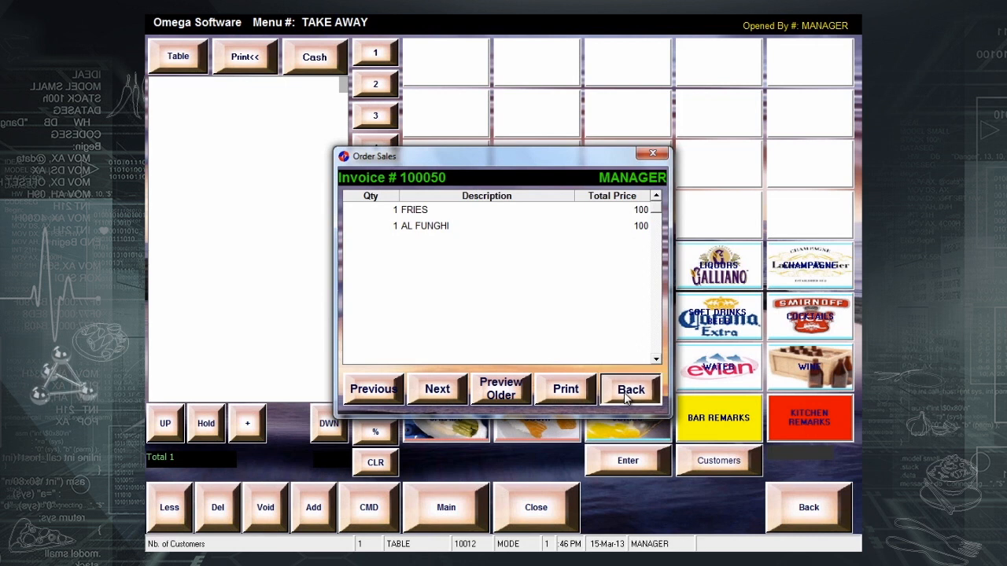